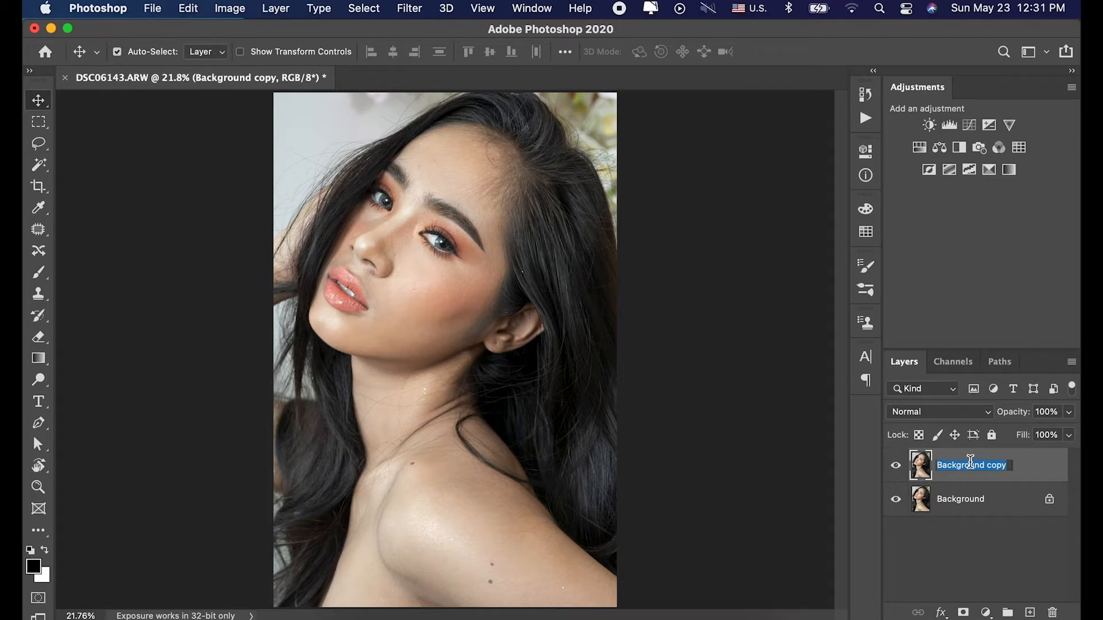
Step: Rename the duplicated background layer as blemisches
{"action": "type", "text": "b"}
{"action": "key", "text": "Return"}
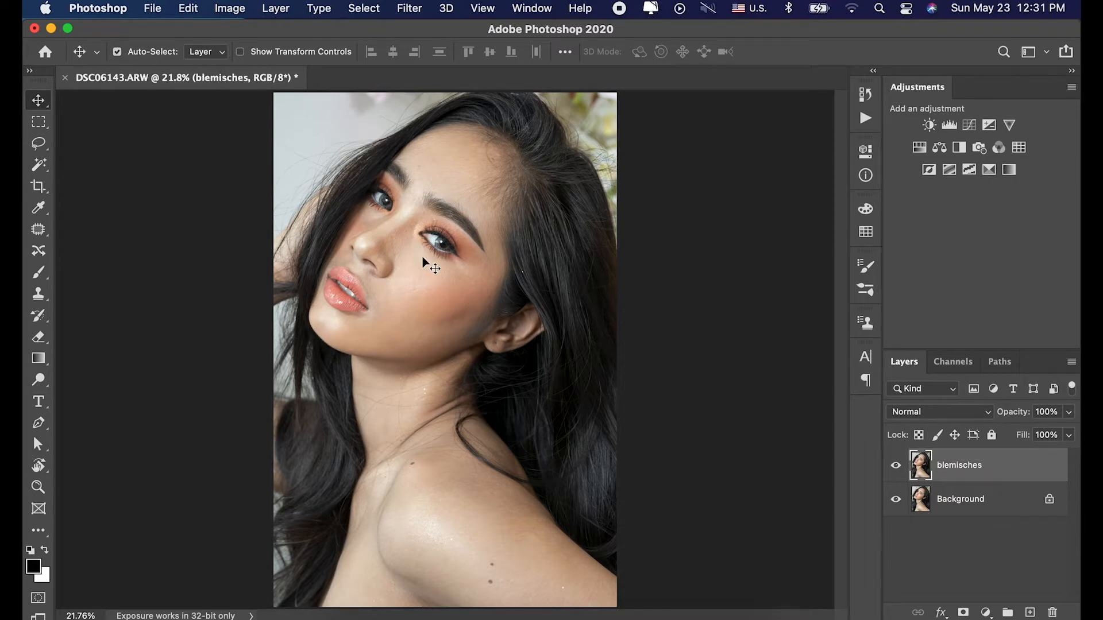
Step: Use the Patch tool to replace the small blemishes on the middle of the cheek with nearby clean skin
{"action": "scroll", "coordinate": [424, 259], "scroll_direction": "up", "scroll_amount": 8}
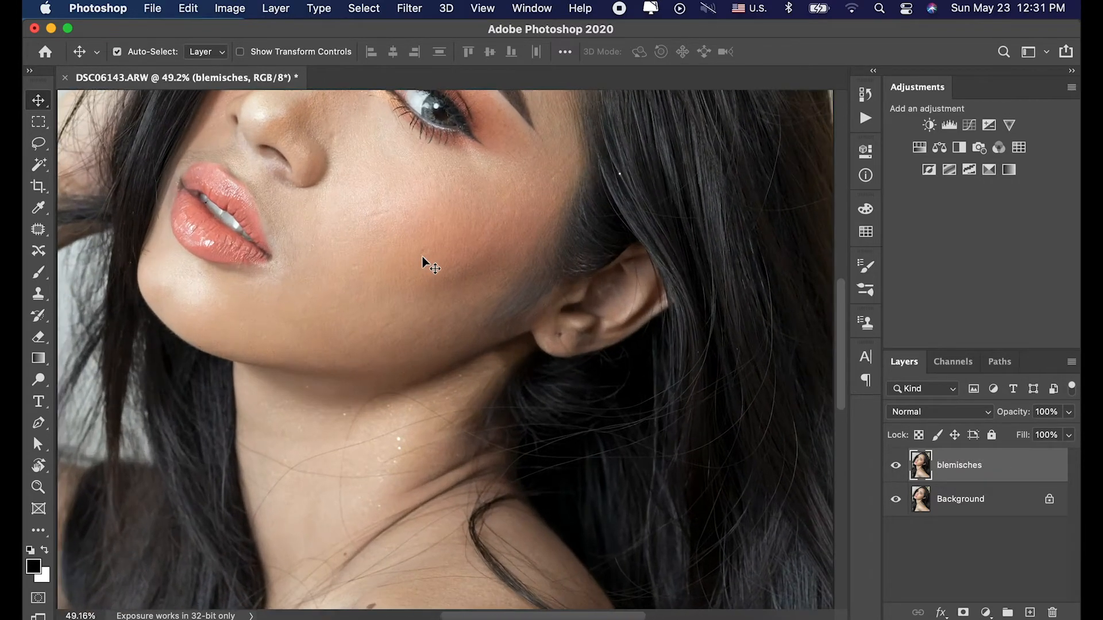
{"action": "scroll", "coordinate": [424, 263], "scroll_direction": "up", "scroll_amount": 8}
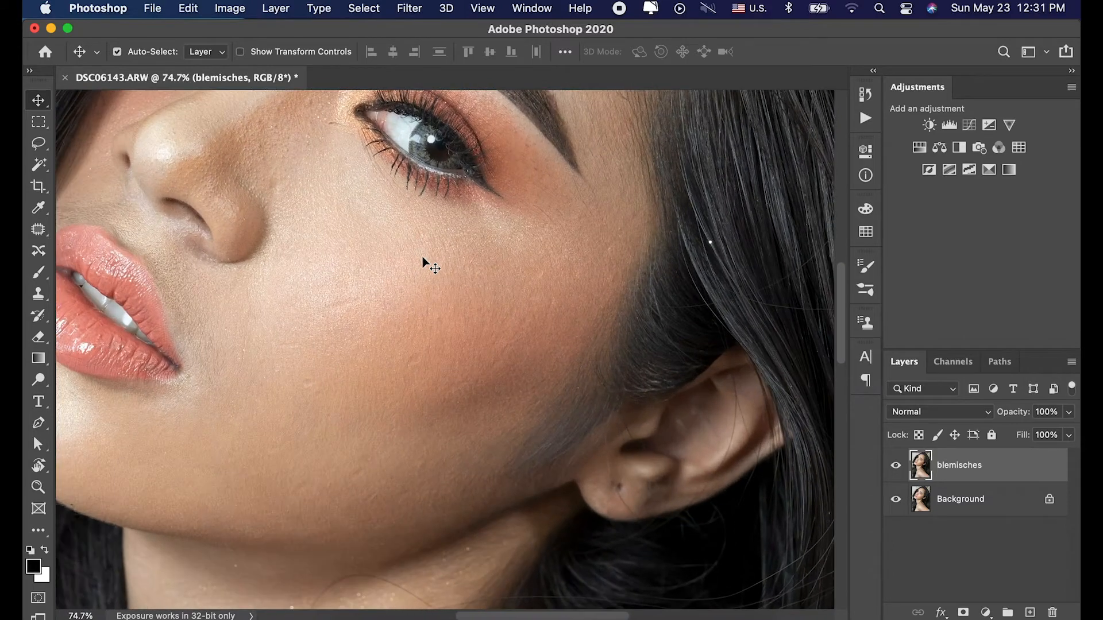
{"action": "scroll", "coordinate": [423, 263], "scroll_direction": "up", "scroll_amount": 1}
{"action": "scroll", "coordinate": [424, 263], "scroll_direction": "up", "scroll_amount": 3}
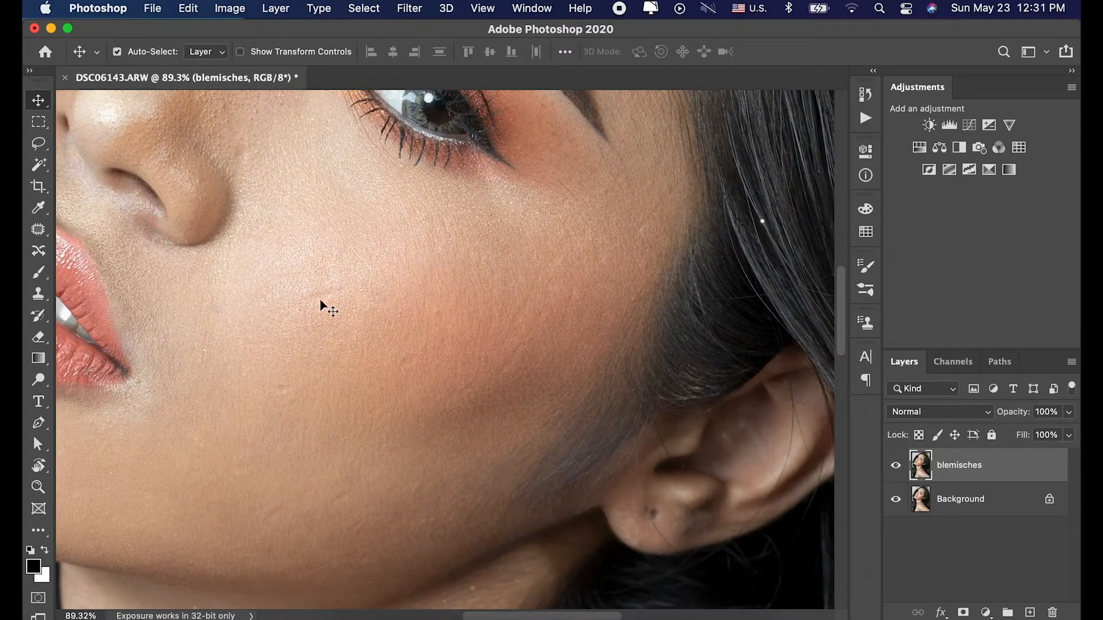
{"action": "left_click", "coordinate": [40, 230]}
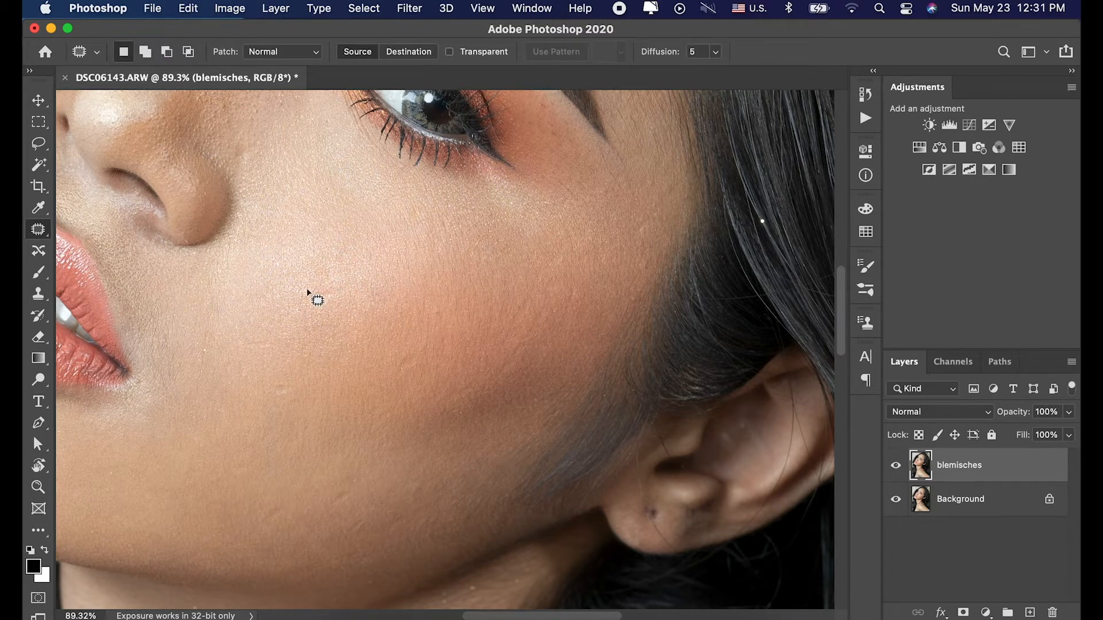
{"action": "mouse_move", "coordinate": [308, 287]}
{"action": "left_mouse_down"}
{"action": "mouse_move", "coordinate": [332, 280]}
{"action": "mouse_move", "coordinate": [328, 308]}
{"action": "mouse_move", "coordinate": [307, 292]}
{"action": "mouse_move", "coordinate": [328, 301]}
{"action": "mouse_move", "coordinate": [321, 276]}
{"action": "left_mouse_up"}
{"action": "mouse_move", "coordinate": [278, 381]}
{"action": "left_mouse_down"}
{"action": "mouse_move", "coordinate": [293, 394]}
{"action": "mouse_move", "coordinate": [276, 384]}
{"action": "mouse_move", "coordinate": [288, 368]}
{"action": "left_mouse_up"}
{"action": "mouse_move", "coordinate": [413, 352]}
{"action": "left_mouse_down"}
{"action": "mouse_move", "coordinate": [424, 362]}
{"action": "mouse_move", "coordinate": [402, 374]}
{"action": "mouse_move", "coordinate": [418, 352]}
{"action": "mouse_move", "coordinate": [402, 343]}
{"action": "left_mouse_up"}
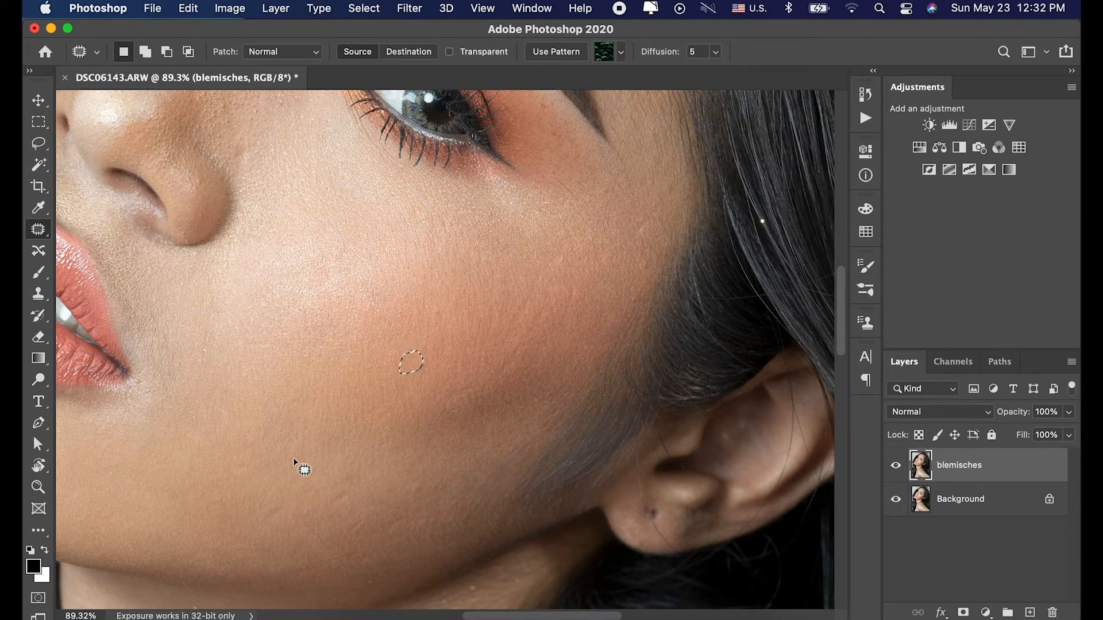
Step: Patch the small skin bumps on the lower cheek near the jawline
{"action": "mouse_move", "coordinate": [266, 528]}
{"action": "left_mouse_down"}
{"action": "mouse_move", "coordinate": [276, 504]}
{"action": "mouse_move", "coordinate": [258, 525]}
{"action": "left_mouse_up"}
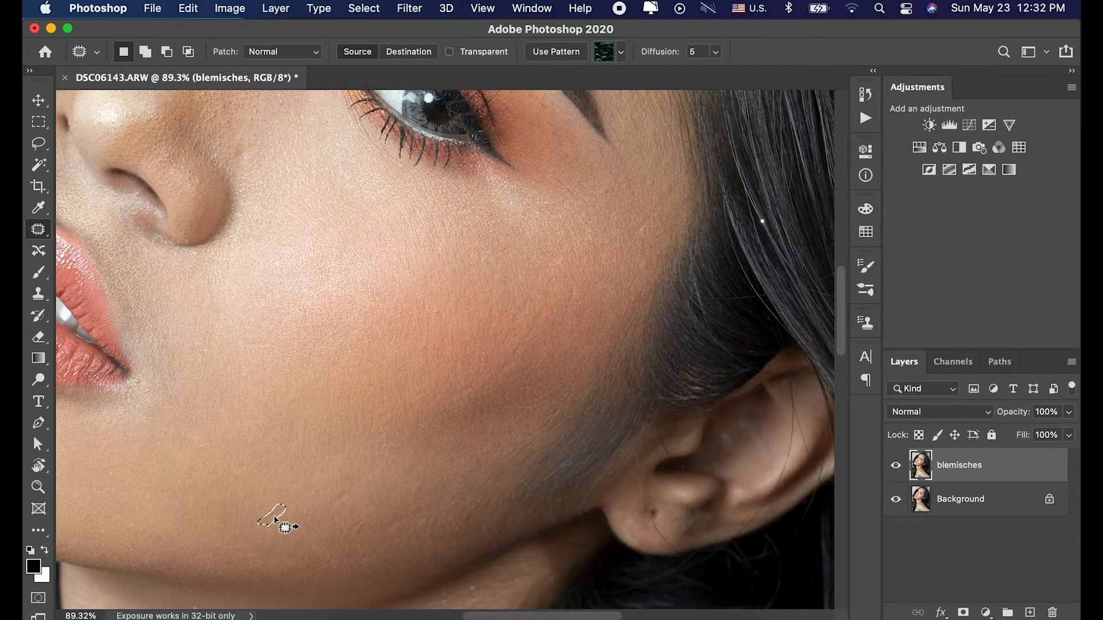
{"action": "left_click", "coordinate": [333, 497]}
{"action": "mouse_move", "coordinate": [334, 494]}
{"action": "left_mouse_down"}
{"action": "mouse_move", "coordinate": [353, 497]}
{"action": "mouse_move", "coordinate": [329, 508]}
{"action": "mouse_move", "coordinate": [339, 493]}
{"action": "left_mouse_up"}
Step: Patch the spots beside the inner corner of the eye and on the upper eyelid, and clear the selection
{"action": "mouse_move", "coordinate": [324, 247]}
{"action": "left_mouse_down"}
{"action": "mouse_move", "coordinate": [356, 328]}
{"action": "mouse_move", "coordinate": [352, 455]}
{"action": "left_mouse_up"}
{"action": "mouse_move", "coordinate": [350, 255]}
{"action": "left_mouse_down"}
{"action": "mouse_move", "coordinate": [358, 262]}
{"action": "mouse_move", "coordinate": [344, 271]}
{"action": "left_mouse_up"}
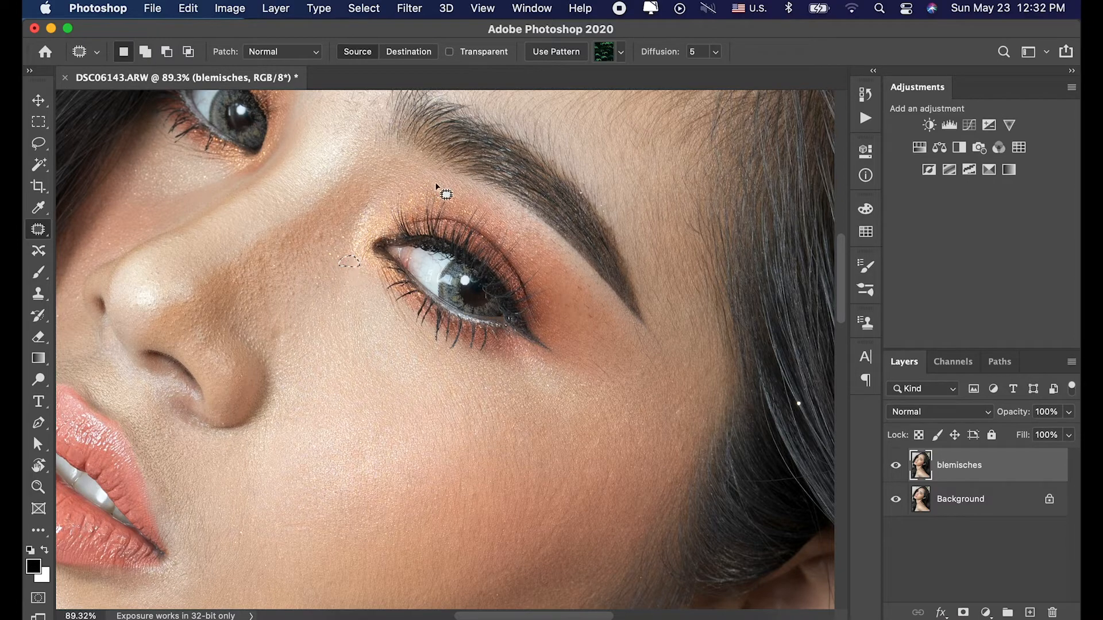
{"action": "scroll", "coordinate": [439, 195], "scroll_direction": "up", "scroll_amount": 3}
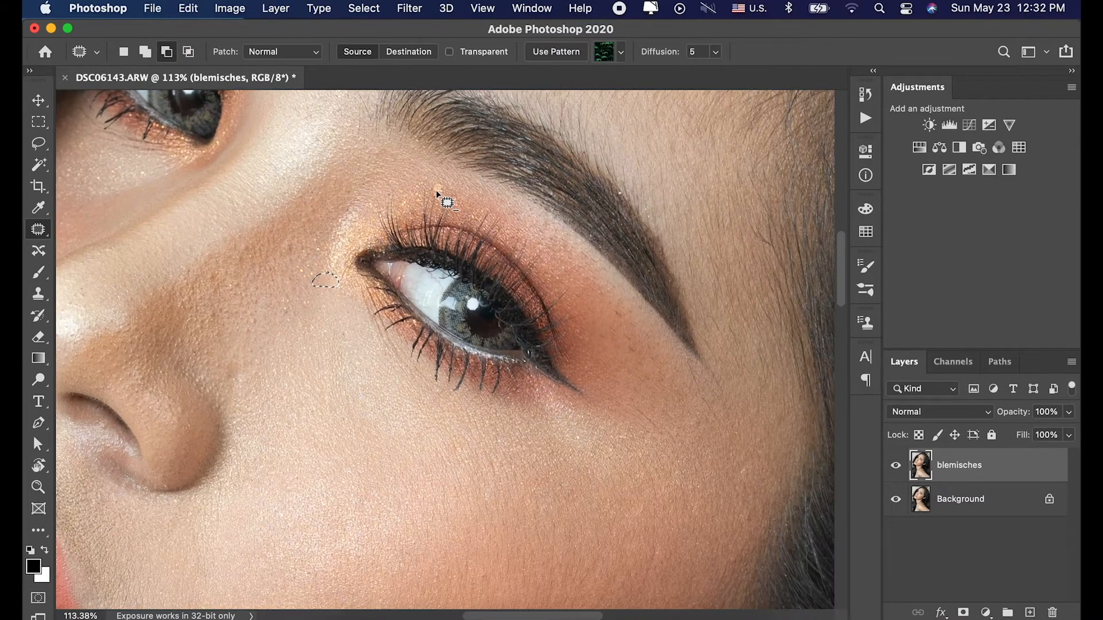
{"action": "scroll", "coordinate": [437, 195], "scroll_direction": "up", "scroll_amount": 1}
{"action": "mouse_move", "coordinate": [434, 196]}
{"action": "left_mouse_down"}
{"action": "mouse_move", "coordinate": [446, 190]}
{"action": "mouse_move", "coordinate": [425, 192]}
{"action": "left_mouse_up"}
{"action": "key", "text": "super+d"}
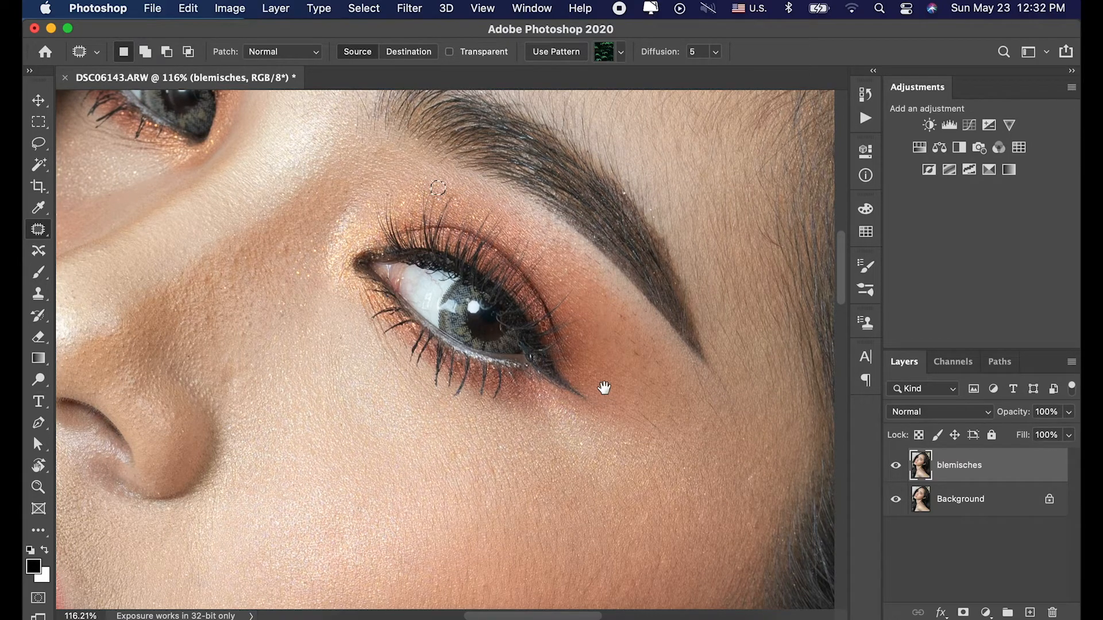
Step: Patch out the bright speck in the dark hair beside the temple
{"action": "left_click_drag", "start_coordinate": [712, 359], "coordinate": [453, 315]}
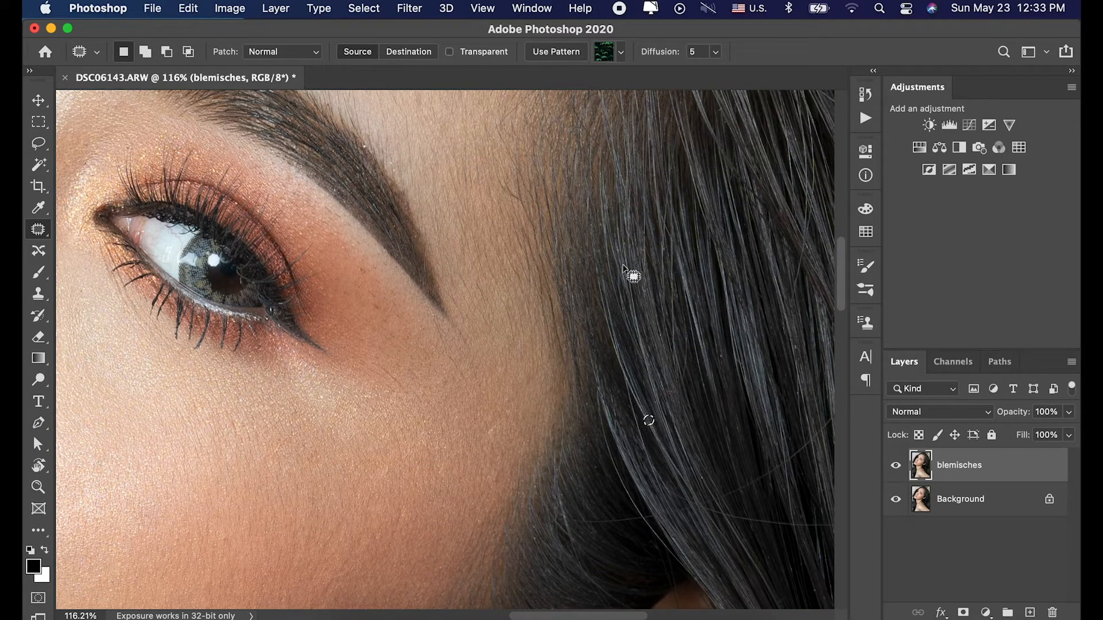
{"action": "left_click_drag", "start_coordinate": [611, 294], "coordinate": [635, 475]}
{"action": "left_click_drag", "start_coordinate": [621, 341], "coordinate": [667, 414]}
Step: Patch the dark spot on the forehead above the eyebrows with nearby clean skin
{"action": "left_click_drag", "start_coordinate": [430, 186], "coordinate": [609, 332]}
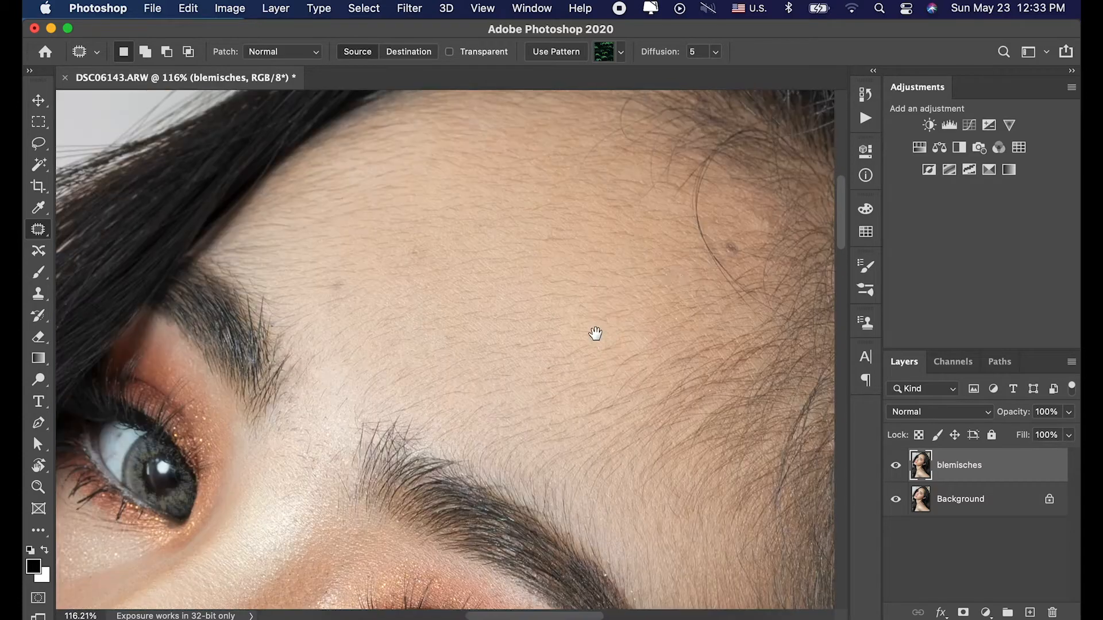
{"action": "left_click_drag", "start_coordinate": [635, 270], "coordinate": [611, 270]}
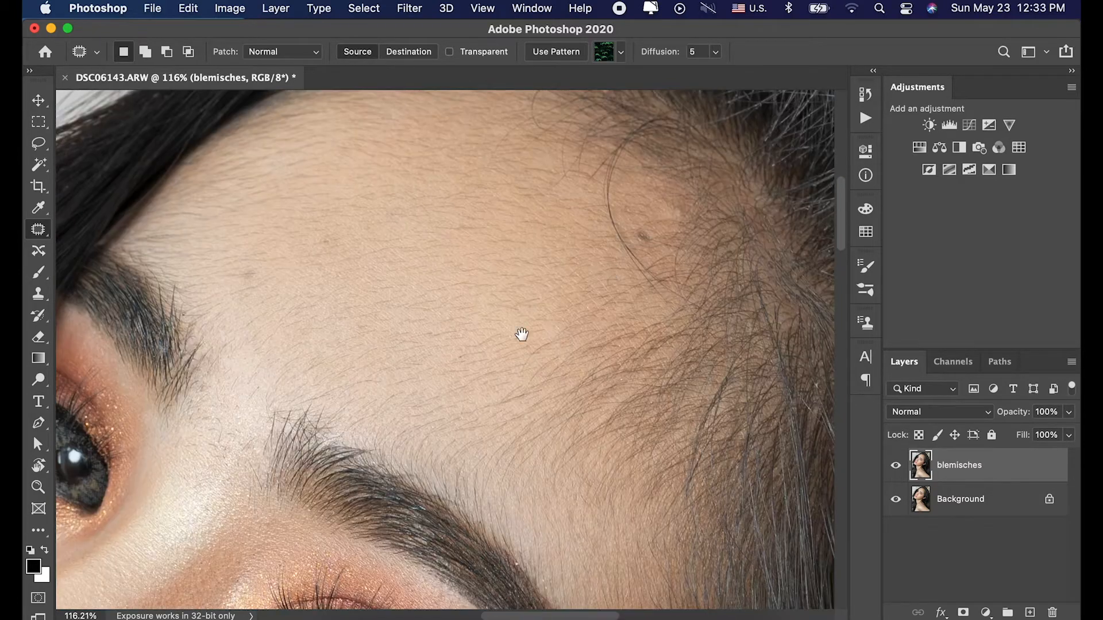
{"action": "left_click_drag", "start_coordinate": [325, 296], "coordinate": [415, 258]}
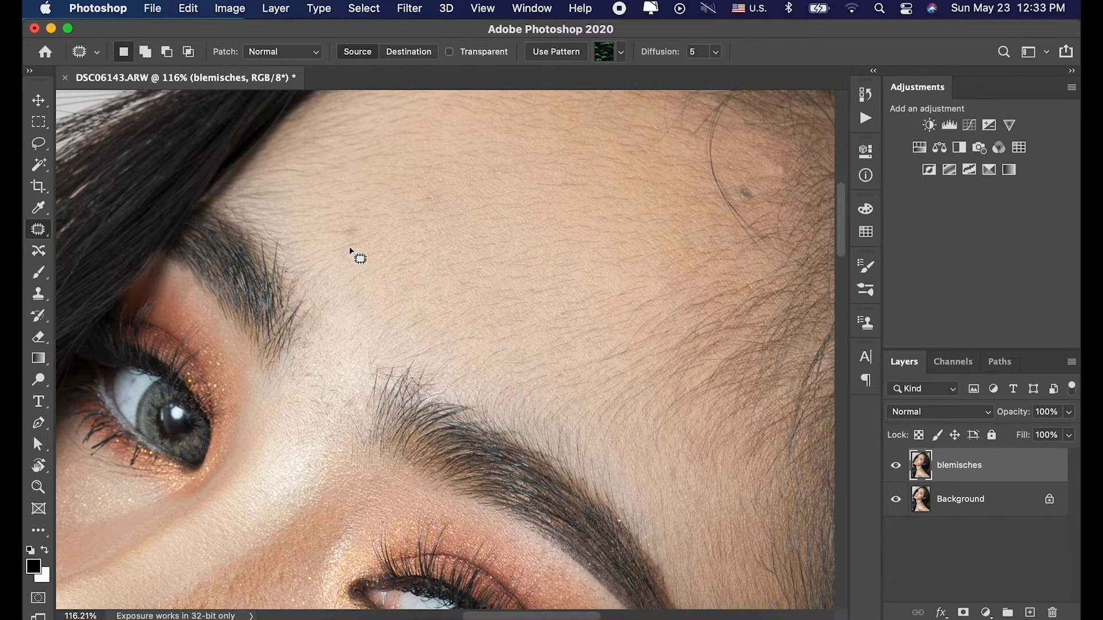
{"action": "left_click_drag", "start_coordinate": [362, 222], "coordinate": [350, 252]}
Step: Patch the uneven skin beside the nose and clear the selection
{"action": "left_click_drag", "start_coordinate": [405, 350], "coordinate": [560, 137]}
{"action": "scroll", "coordinate": [560, 138], "scroll_direction": "down", "scroll_amount": 10}
{"action": "scroll", "coordinate": [561, 137], "scroll_direction": "left", "scroll_amount": 8}
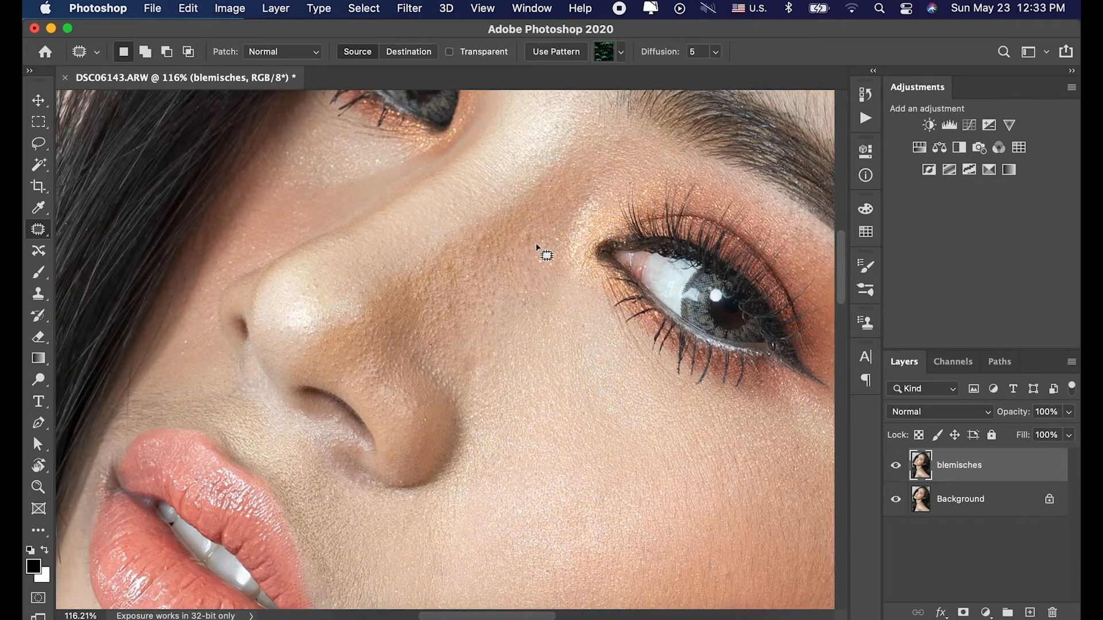
{"action": "mouse_move", "coordinate": [459, 370]}
{"action": "left_mouse_down"}
{"action": "mouse_move", "coordinate": [477, 359]}
{"action": "mouse_move", "coordinate": [463, 350]}
{"action": "mouse_move", "coordinate": [482, 358]}
{"action": "left_mouse_up"}
{"action": "key", "text": "super+d"}
Step: Examine the cheek, chin, neck and shoulder for remaining blemishes
{"action": "left_click_drag", "start_coordinate": [466, 412], "coordinate": [577, 242]}
{"action": "left_click_drag", "start_coordinate": [564, 574], "coordinate": [412, 305]}
{"action": "scroll", "coordinate": [470, 377], "scroll_direction": "up", "scroll_amount": 5}
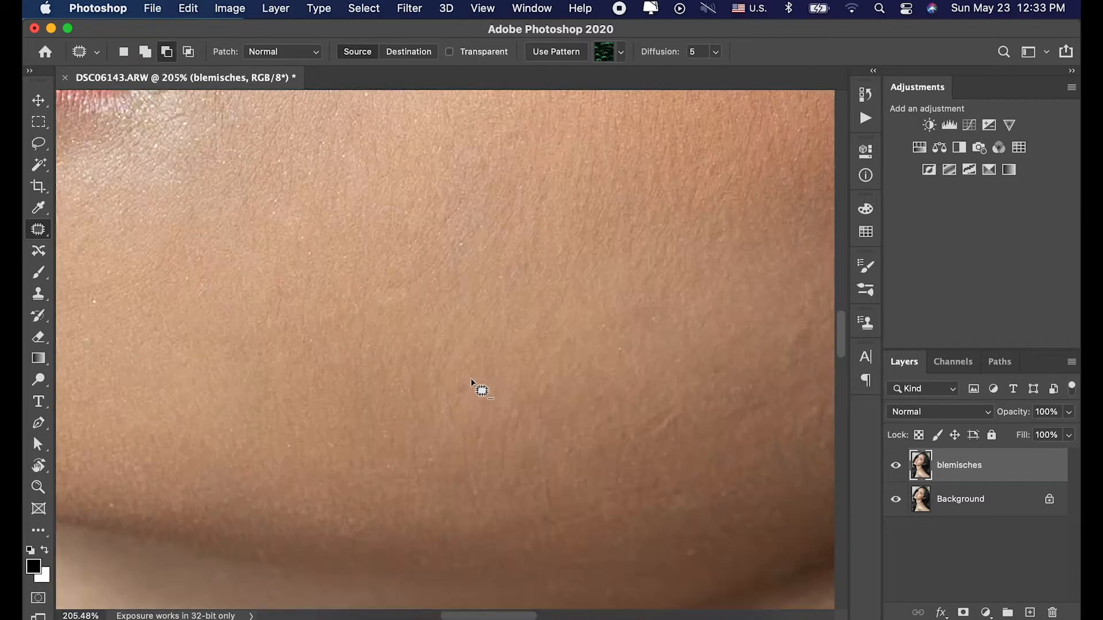
{"action": "scroll", "coordinate": [471, 380], "scroll_direction": "down", "scroll_amount": 10}
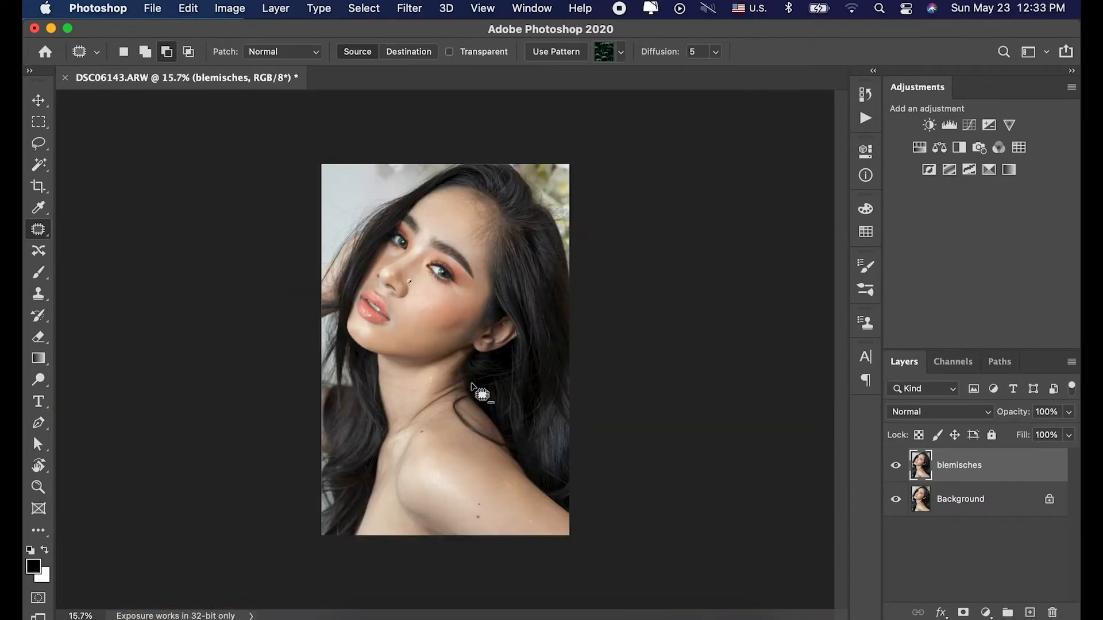
{"action": "scroll", "coordinate": [424, 457], "scroll_direction": "up", "scroll_amount": 4}
{"action": "scroll", "coordinate": [426, 449], "scroll_direction": "down", "scroll_amount": 4}
{"action": "scroll", "coordinate": [532, 535], "scroll_direction": "up", "scroll_amount": 5}
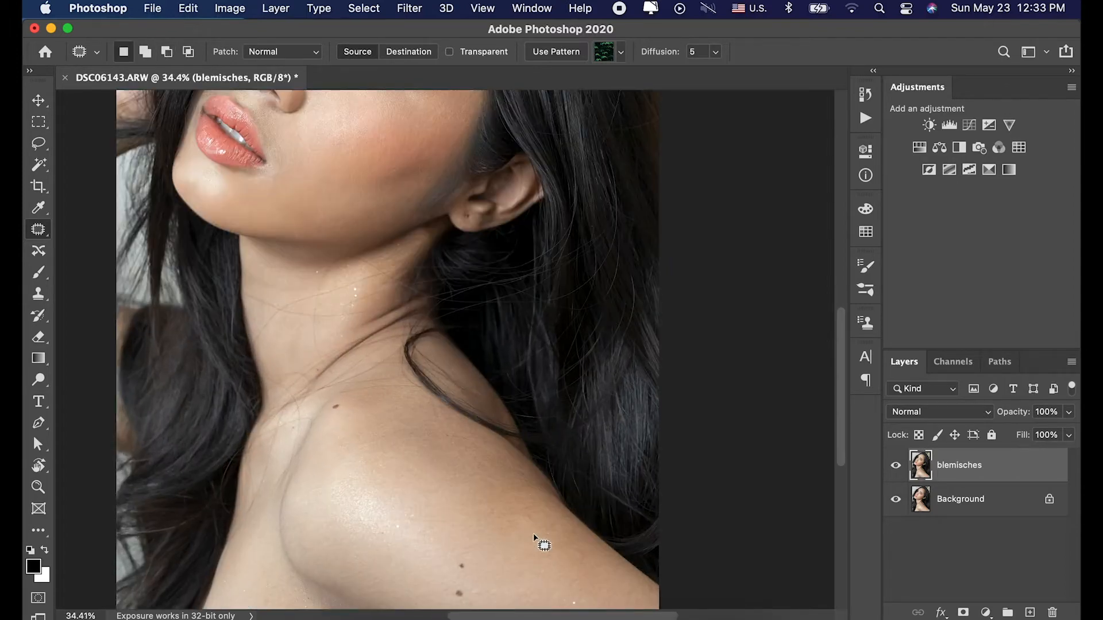
{"action": "left_click_drag", "start_coordinate": [534, 525], "coordinate": [522, 408]}
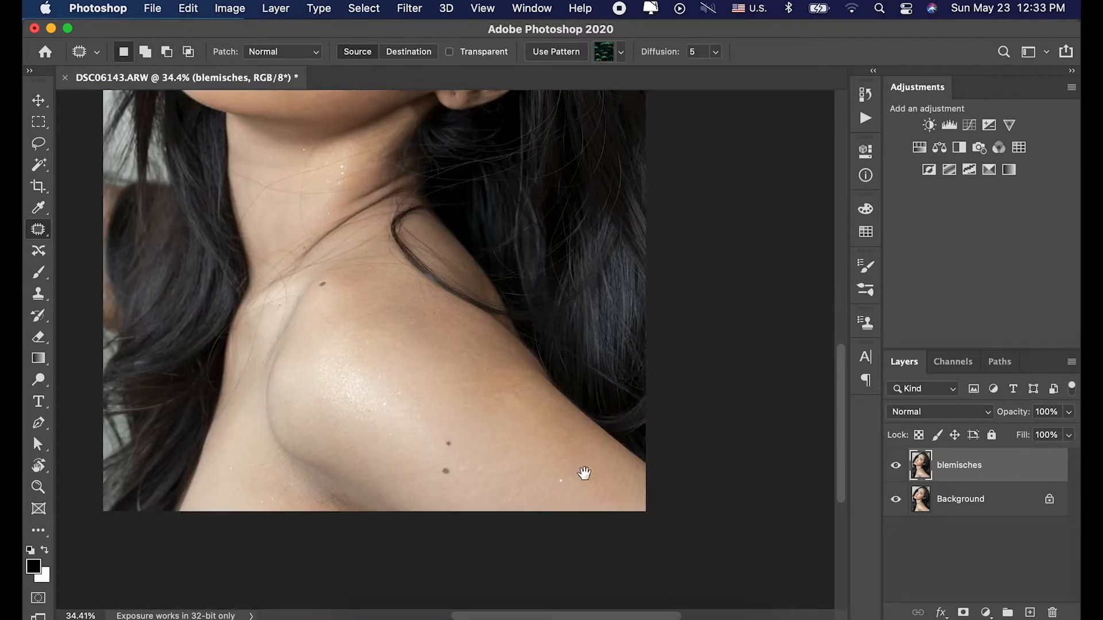
{"action": "scroll", "coordinate": [411, 471], "scroll_direction": "up", "scroll_amount": 1}
{"action": "scroll", "coordinate": [412, 471], "scroll_direction": "down", "scroll_amount": 4}
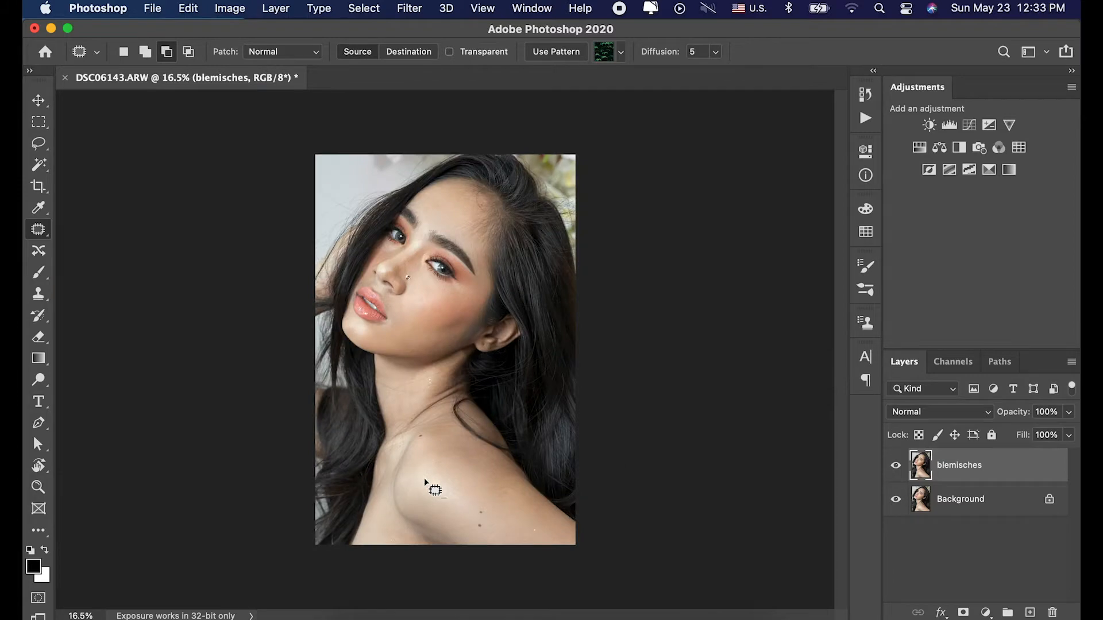
Step: Patch out the dark moles near the collarbone and on the upper arm with surrounding clean skin
{"action": "scroll", "coordinate": [425, 479], "scroll_direction": "up", "scroll_amount": 1}
{"action": "scroll", "coordinate": [456, 477], "scroll_direction": "up", "scroll_amount": 3}
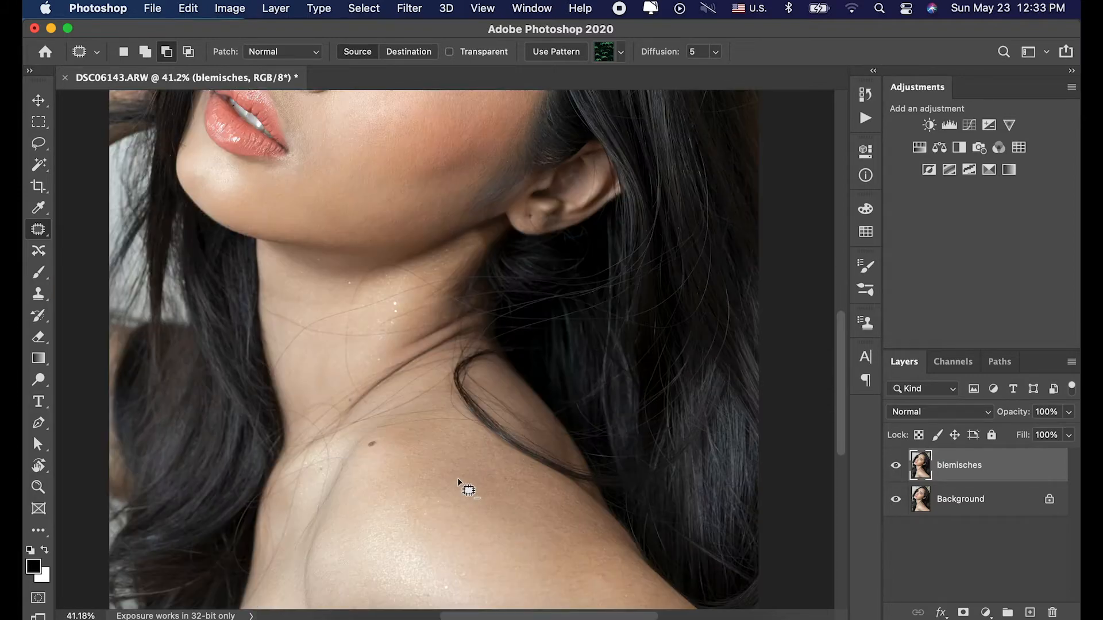
{"action": "scroll", "coordinate": [458, 480], "scroll_direction": "up", "scroll_amount": 2}
{"action": "scroll", "coordinate": [320, 477], "scroll_direction": "up", "scroll_amount": 1}
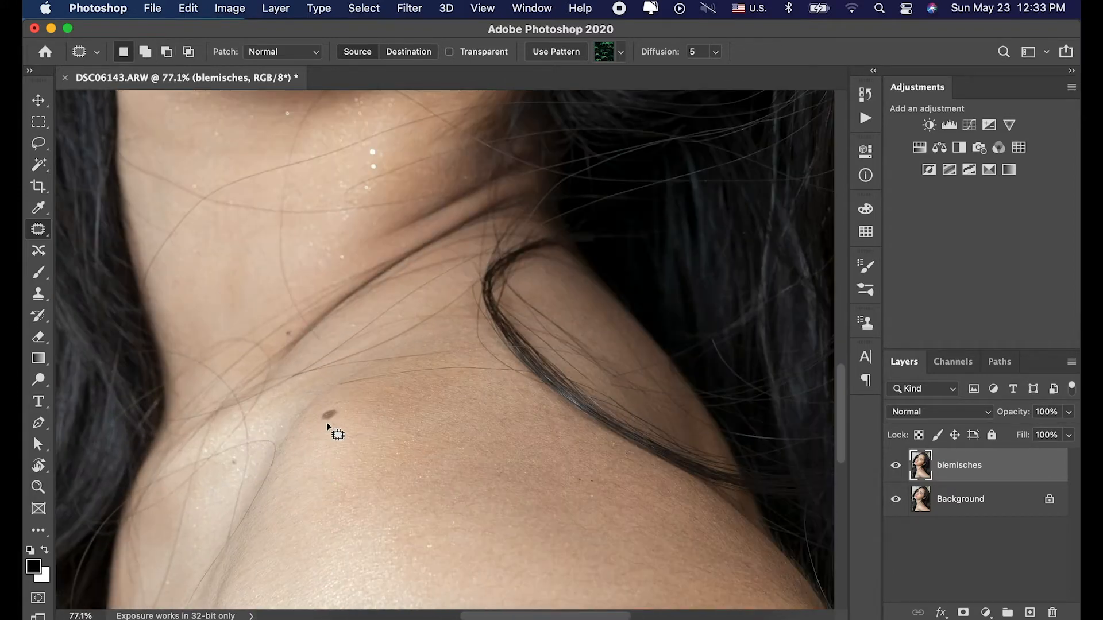
{"action": "mouse_move", "coordinate": [339, 409]}
{"action": "left_mouse_down"}
{"action": "mouse_move", "coordinate": [320, 432]}
{"action": "mouse_move", "coordinate": [336, 426]}
{"action": "mouse_move", "coordinate": [326, 422]}
{"action": "mouse_move", "coordinate": [415, 473]}
{"action": "left_mouse_up"}
{"action": "scroll", "coordinate": [431, 207], "scroll_direction": "down", "scroll_amount": 10}
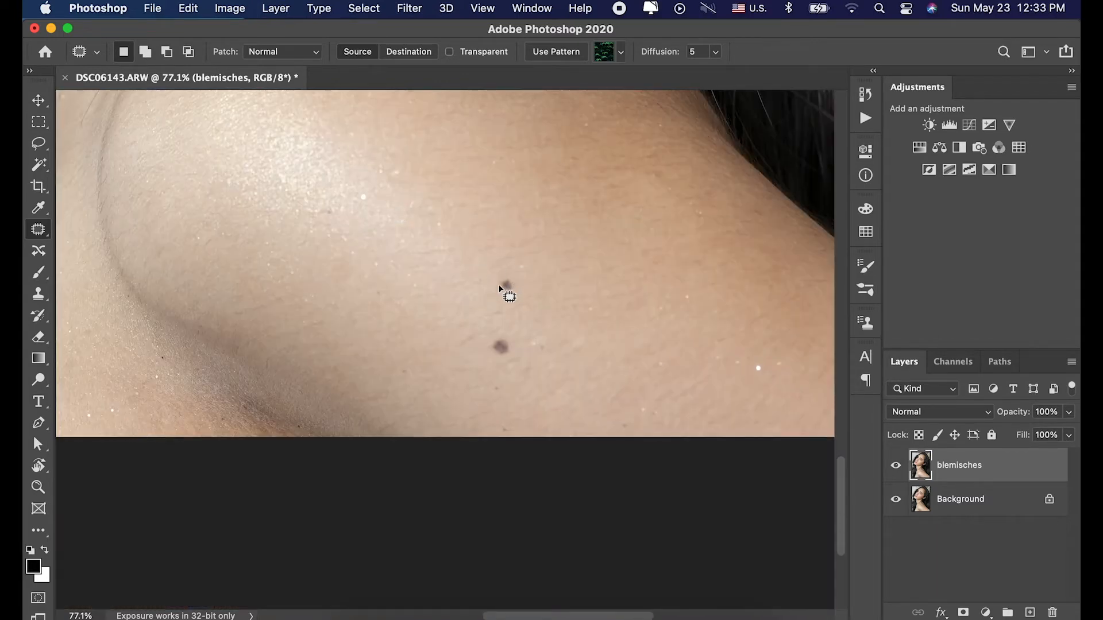
{"action": "mouse_move", "coordinate": [507, 294]}
{"action": "left_mouse_down"}
{"action": "mouse_move", "coordinate": [511, 283]}
{"action": "mouse_move", "coordinate": [502, 292]}
{"action": "mouse_move", "coordinate": [512, 327]}
{"action": "mouse_move", "coordinate": [492, 361]}
{"action": "mouse_move", "coordinate": [507, 320]}
{"action": "left_mouse_up"}
Step: Review the retouched skin across the whole portrait and close up around the eyes, nose and cheek
{"action": "scroll", "coordinate": [538, 347], "scroll_direction": "down", "scroll_amount": 5}
{"action": "scroll", "coordinate": [538, 346], "scroll_direction": "down", "scroll_amount": 3}
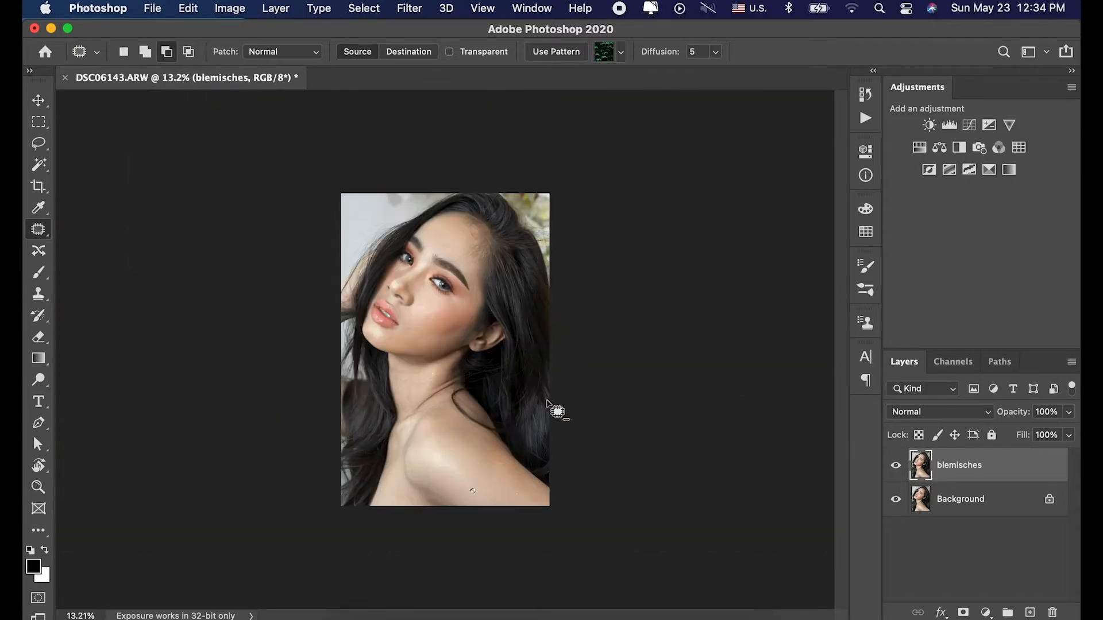
{"action": "scroll", "coordinate": [559, 409], "scroll_direction": "up", "scroll_amount": 3}
{"action": "scroll", "coordinate": [382, 414], "scroll_direction": "up", "scroll_amount": 3}
{"action": "scroll", "coordinate": [382, 411], "scroll_direction": "down", "scroll_amount": 5}
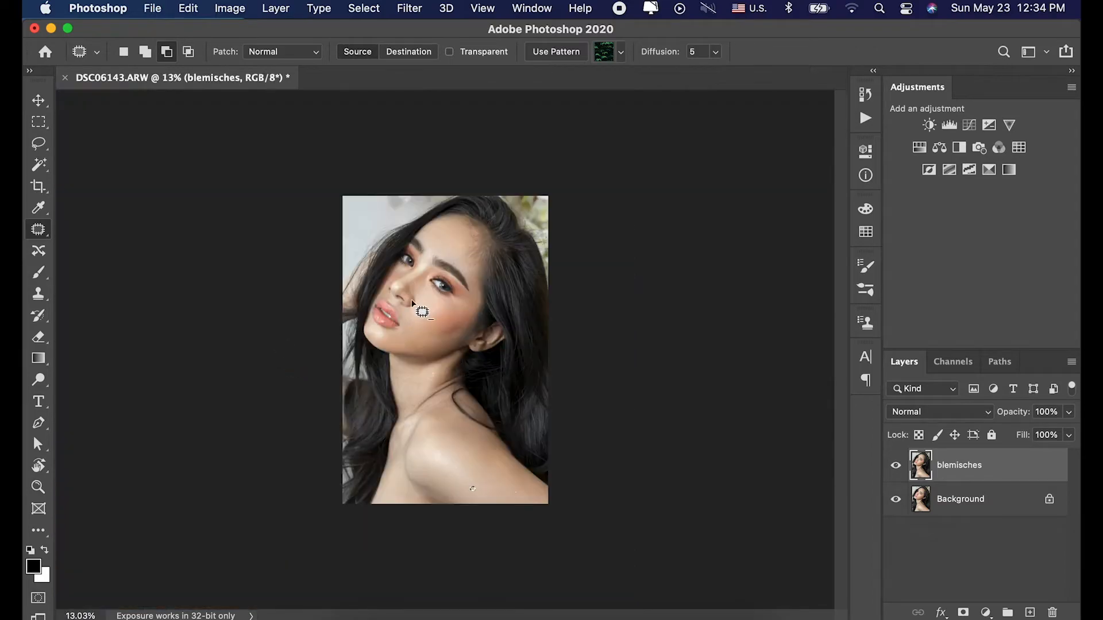
{"action": "scroll", "coordinate": [414, 287], "scroll_direction": "up", "scroll_amount": 4}
{"action": "scroll", "coordinate": [425, 190], "scroll_direction": "up", "scroll_amount": 2}
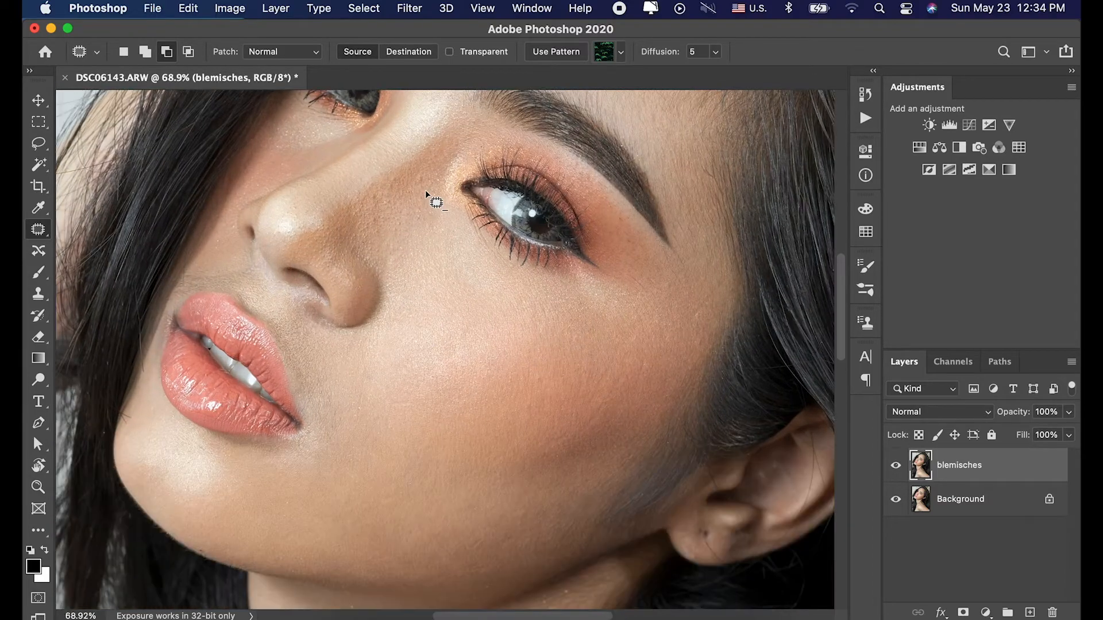
{"action": "scroll", "coordinate": [425, 190], "scroll_direction": "down", "scroll_amount": 3}
{"action": "left_click_drag", "start_coordinate": [430, 184], "coordinate": [408, 247]}
{"action": "scroll", "coordinate": [410, 241], "scroll_direction": "up", "scroll_amount": 4}
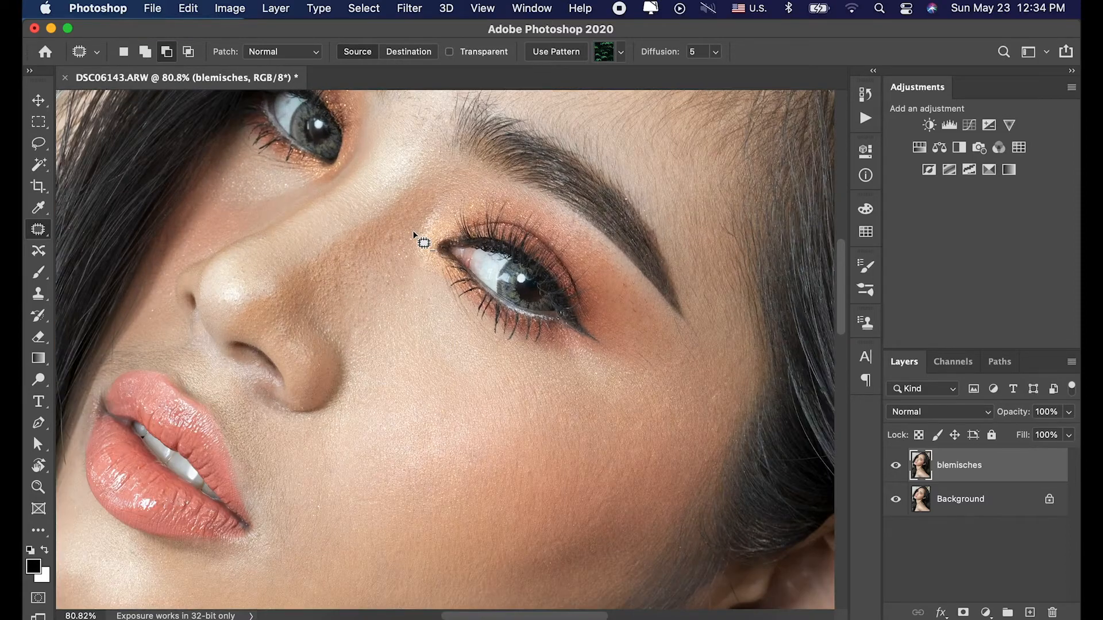
{"action": "scroll", "coordinate": [413, 233], "scroll_direction": "down", "scroll_amount": 3}
{"action": "scroll", "coordinate": [406, 238], "scroll_direction": "up", "scroll_amount": 1}
{"action": "scroll", "coordinate": [406, 240], "scroll_direction": "down", "scroll_amount": 3}
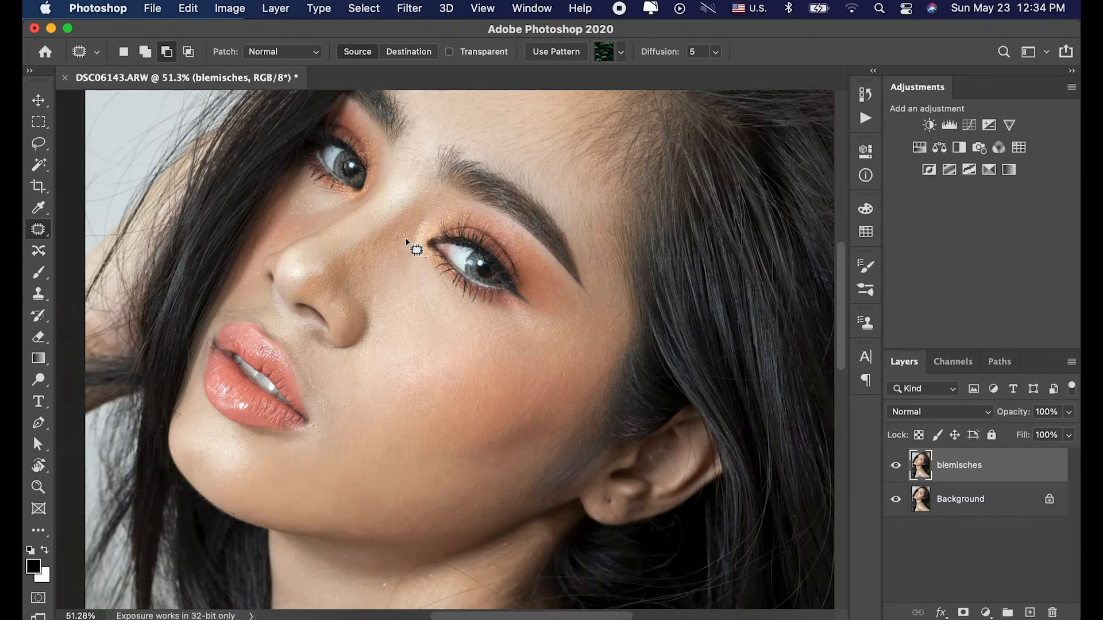
{"action": "scroll", "coordinate": [406, 240], "scroll_direction": "down", "scroll_amount": 3}
{"action": "scroll", "coordinate": [406, 241], "scroll_direction": "up", "scroll_amount": 2}
{"action": "scroll", "coordinate": [414, 248], "scroll_direction": "up", "scroll_amount": 2}
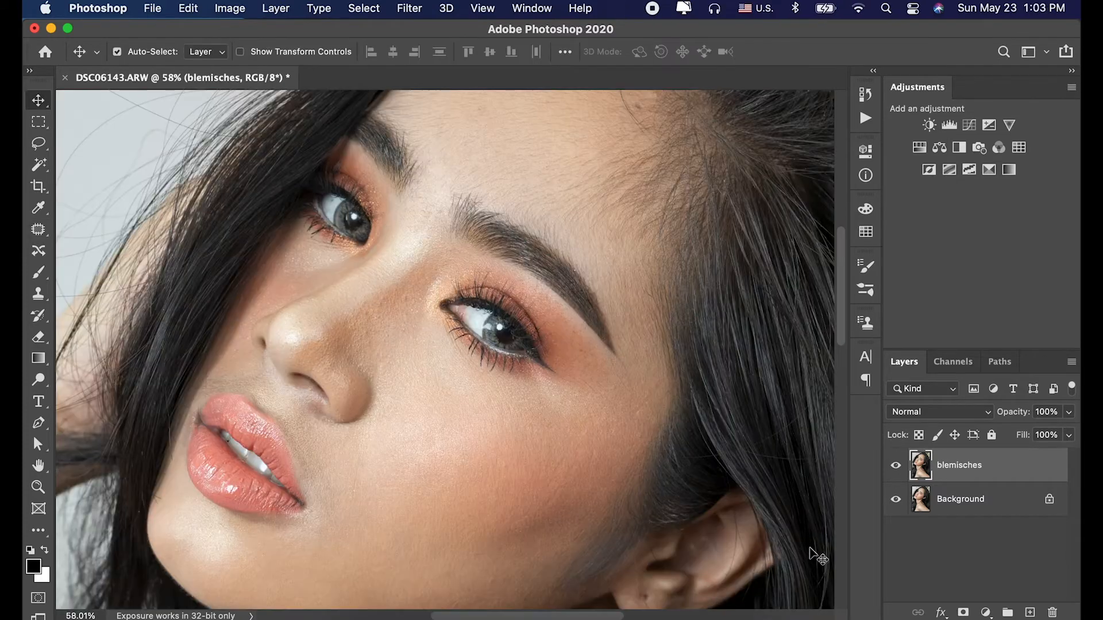
Step: Duplicate the blemisches layer twice
{"action": "left_click_drag", "start_coordinate": [1003, 472], "coordinate": [1030, 612]}
{"action": "left_click_drag", "start_coordinate": [988, 504], "coordinate": [1030, 612]}
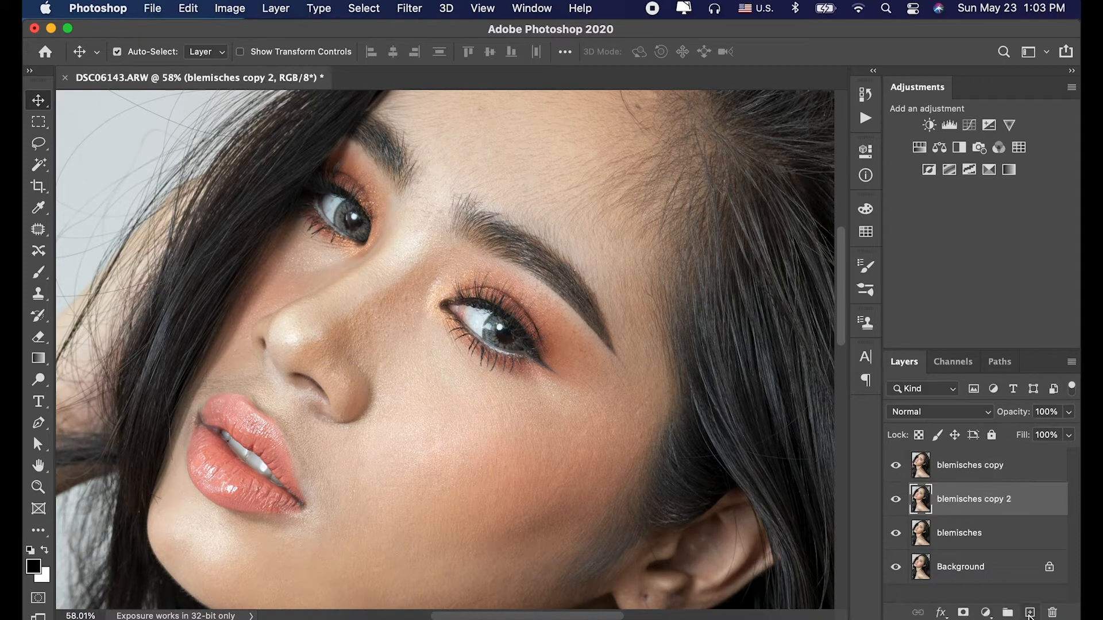
Step: Rename the lower duplicate layer as color and the upper one as detail
{"action": "double_click", "coordinate": [970, 500]}
{"action": "type", "text": "color"}
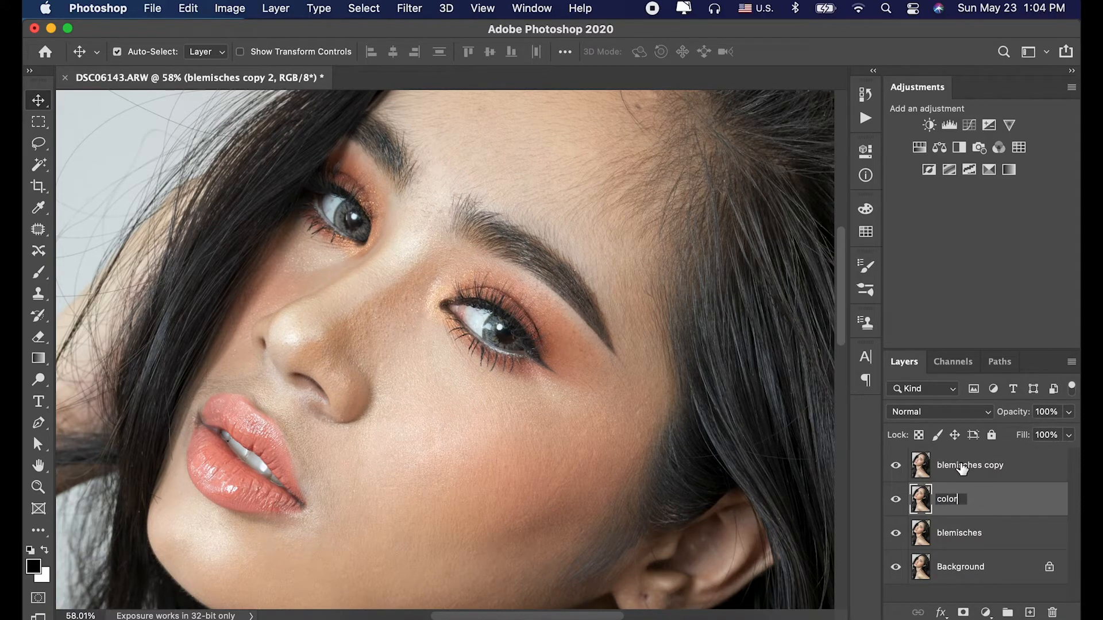
{"action": "double_click", "coordinate": [961, 464]}
{"action": "type", "text": "detail"}
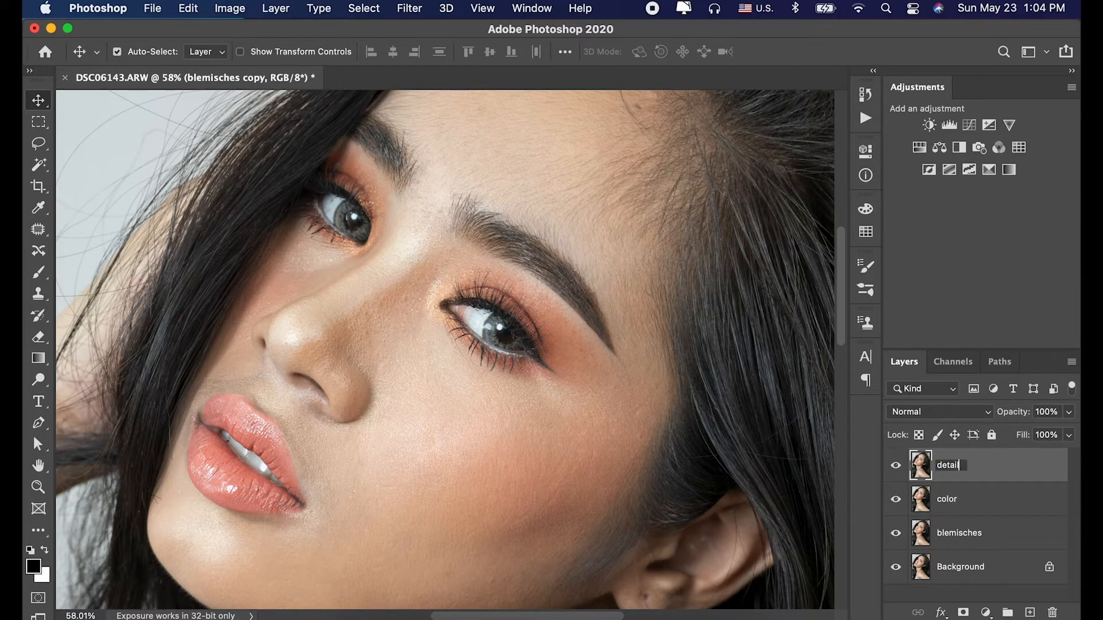
Step: Blur the color layer with a Gaussian Blur of 8.0 pixels radius while the detail layer is hidden
{"action": "left_click", "coordinate": [925, 486]}
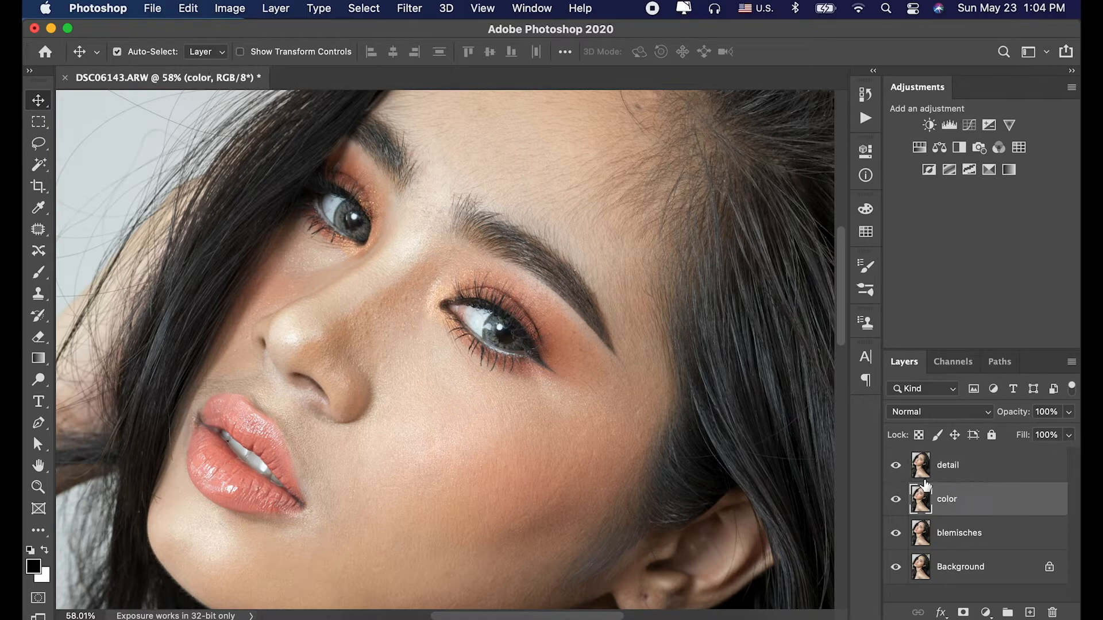
{"action": "left_click", "coordinate": [408, 8]}
{"action": "mouse_move", "coordinate": [505, 197]}
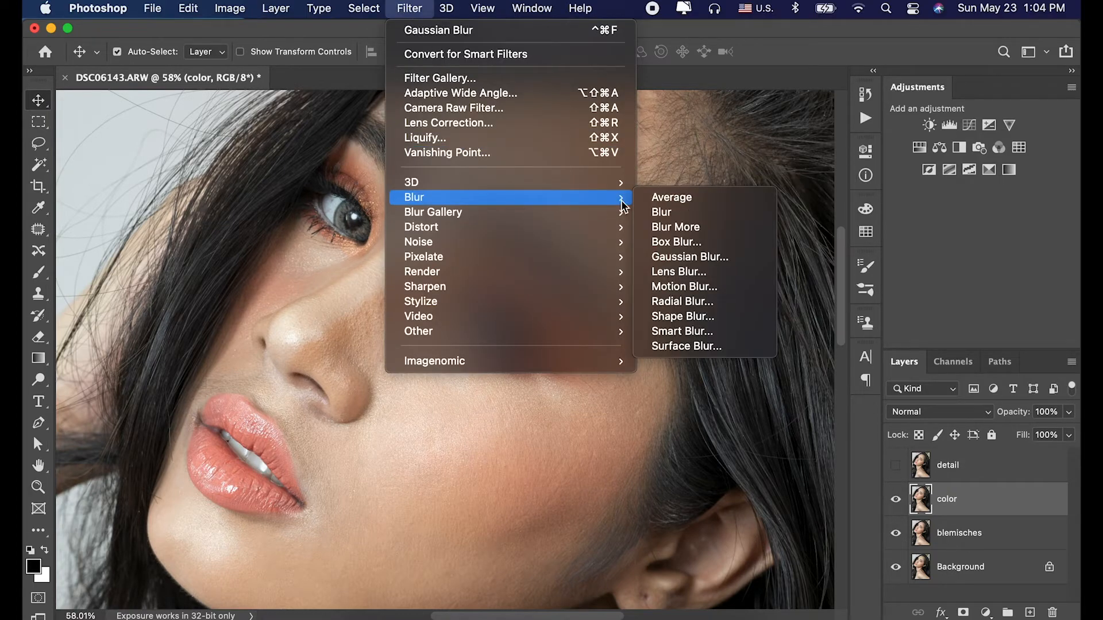
{"action": "left_click", "coordinate": [664, 257]}
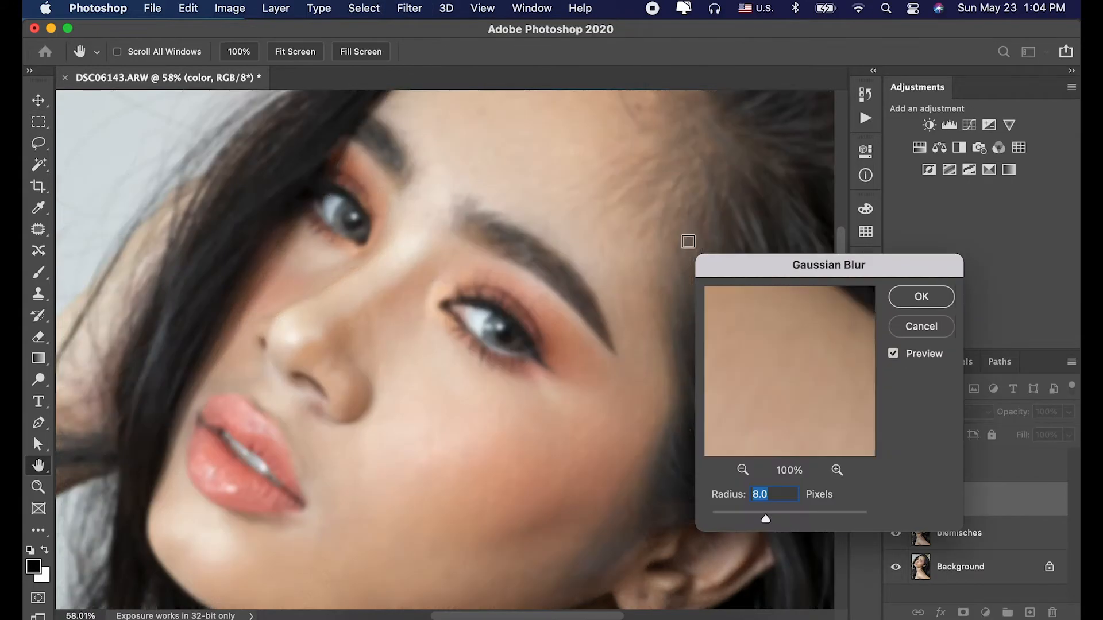
{"action": "left_click", "coordinate": [919, 299]}
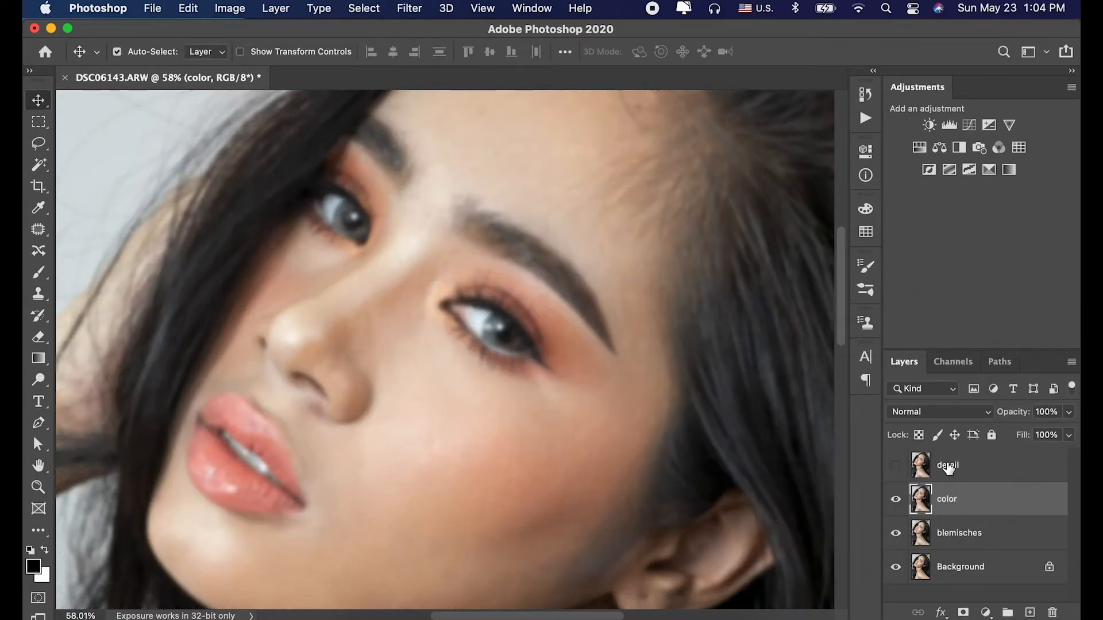
Step: Show the detail layer and use Apply Image on it with the color layer, Subtract blending, scale 2 and offset 128
{"action": "left_click", "coordinate": [948, 467]}
{"action": "left_click", "coordinate": [896, 465]}
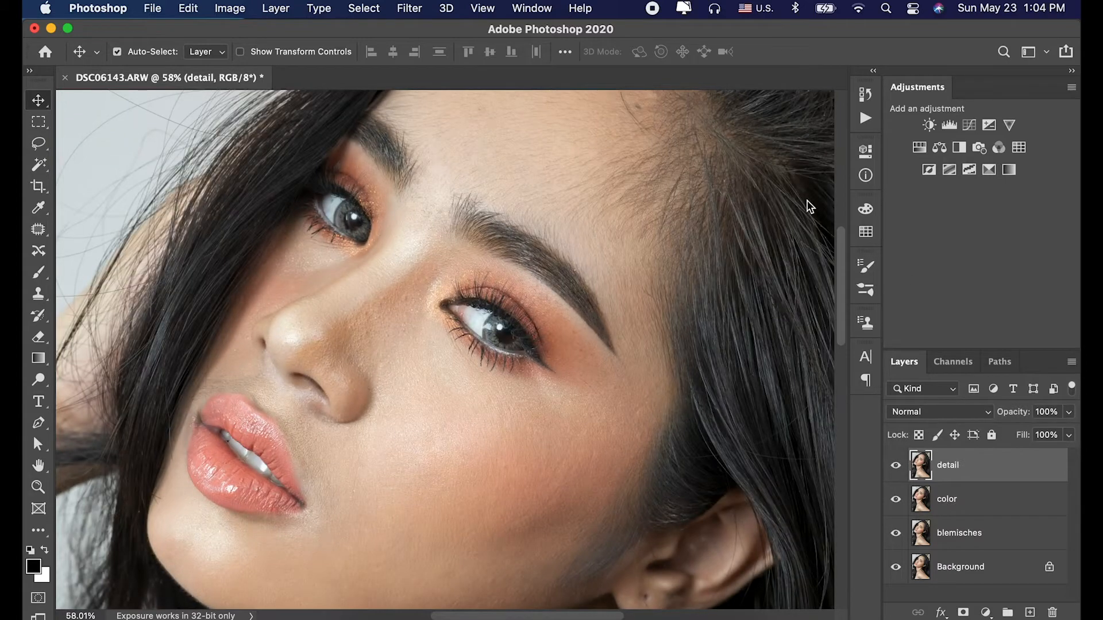
{"action": "left_click", "coordinate": [233, 9]}
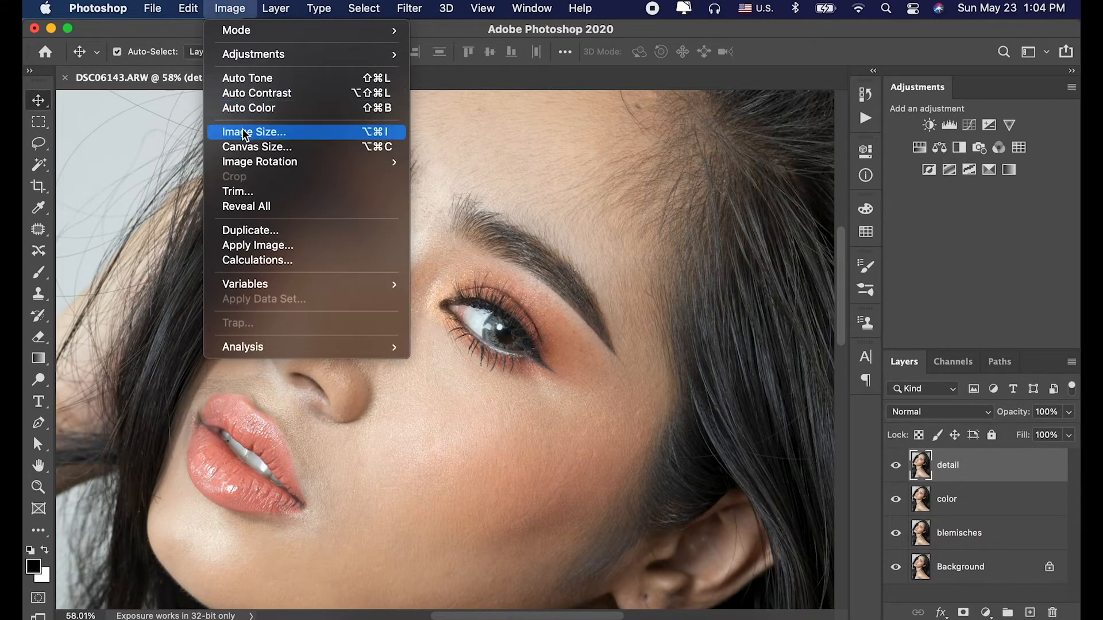
{"action": "left_click", "coordinate": [256, 244]}
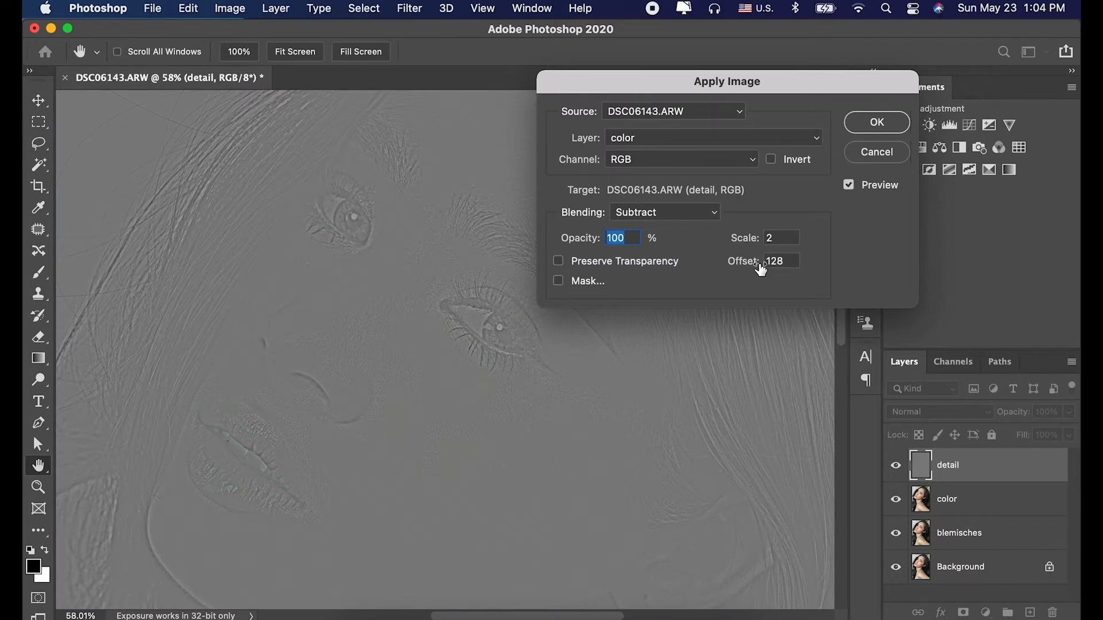
{"action": "left_click", "coordinate": [877, 123]}
Step: Set the detail layer's blend mode to Linear Light
{"action": "key", "text": "v"}
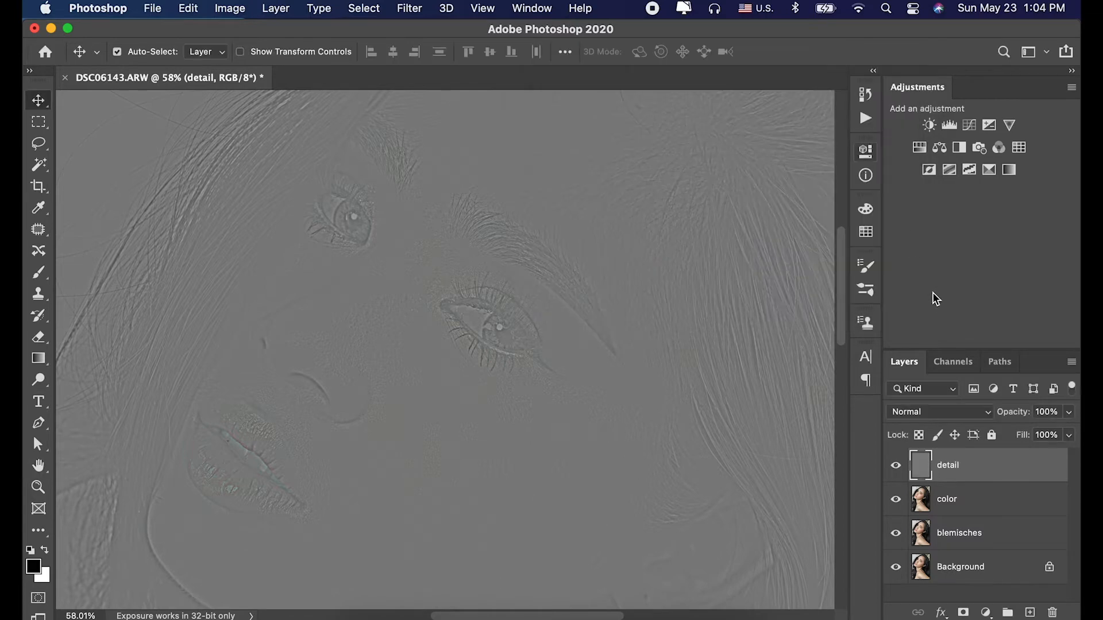
{"action": "left_click", "coordinate": [948, 413]}
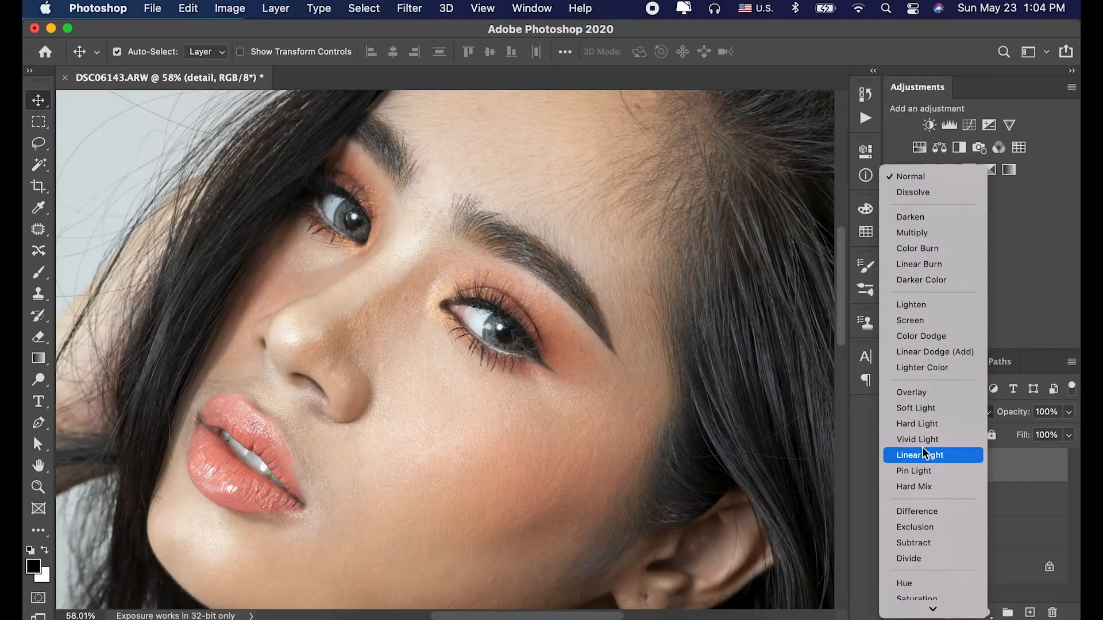
{"action": "left_click", "coordinate": [917, 456]}
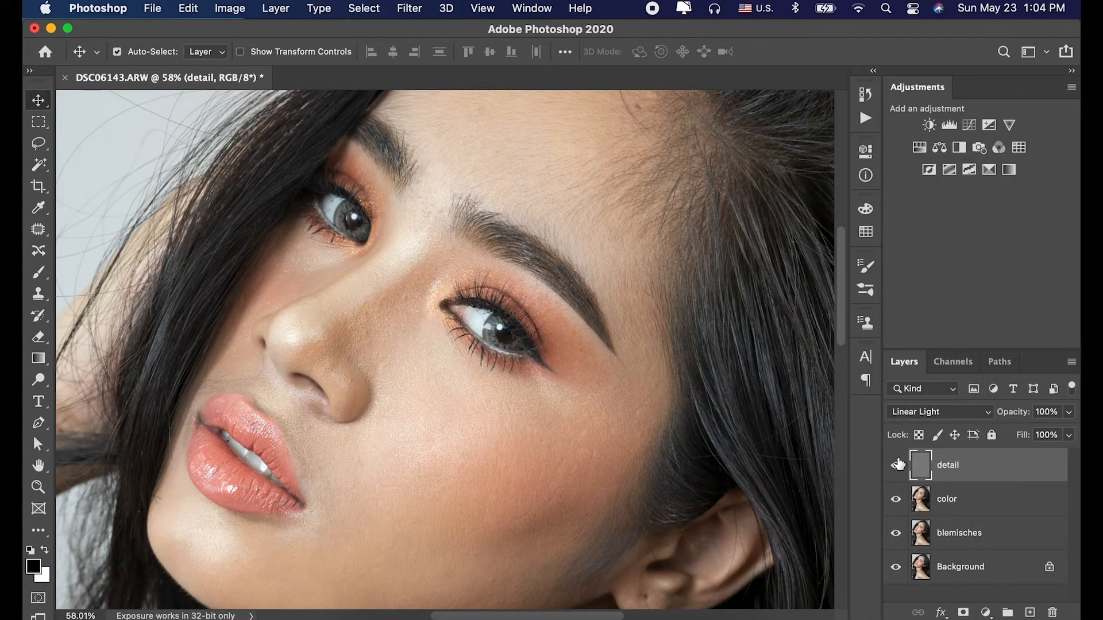
Step: Group the detail and color layers and name the group "frequency sep."
{"action": "left_click", "coordinate": [979, 499], "text": "super"}
{"action": "left_click", "coordinate": [1008, 612]}
{"action": "double_click", "coordinate": [953, 458]}
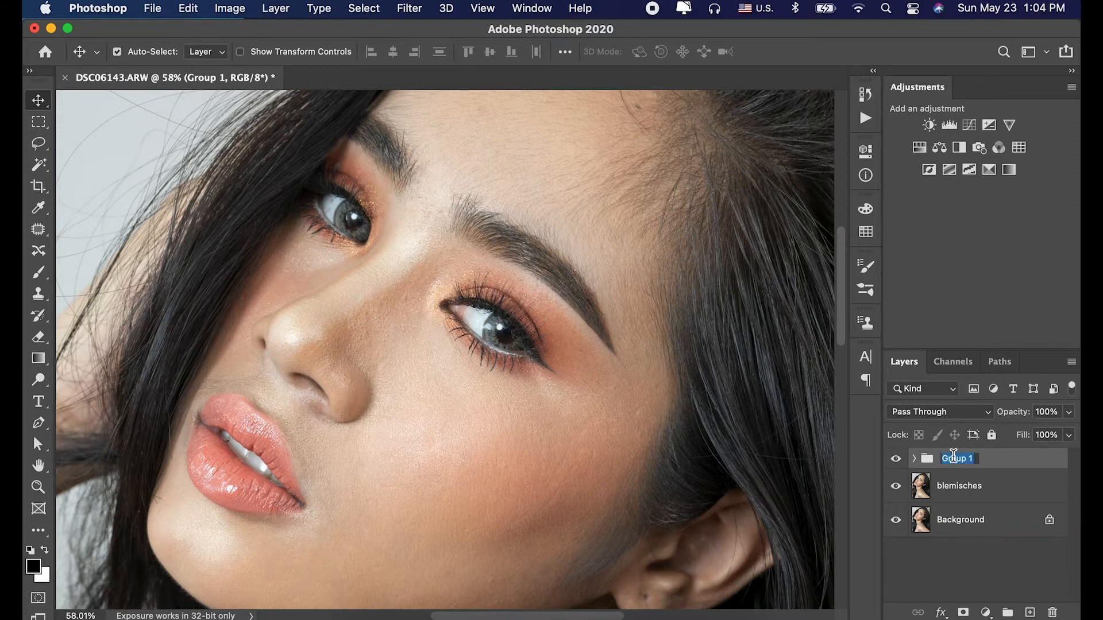
{"action": "type", "text": "fre"}
{"action": "type", "text": "quency sep."}
{"action": "key", "text": "Return"}
Step: Expand the frequency sep. group and duplicate the color layer inside it
{"action": "left_click", "coordinate": [915, 459]}
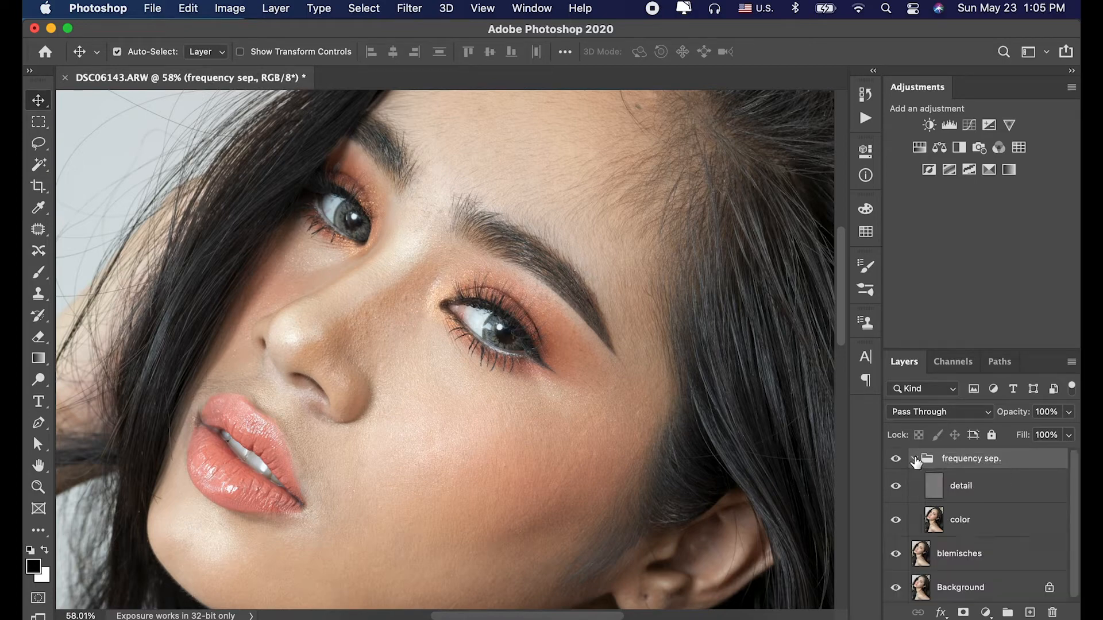
{"action": "left_click", "coordinate": [971, 526]}
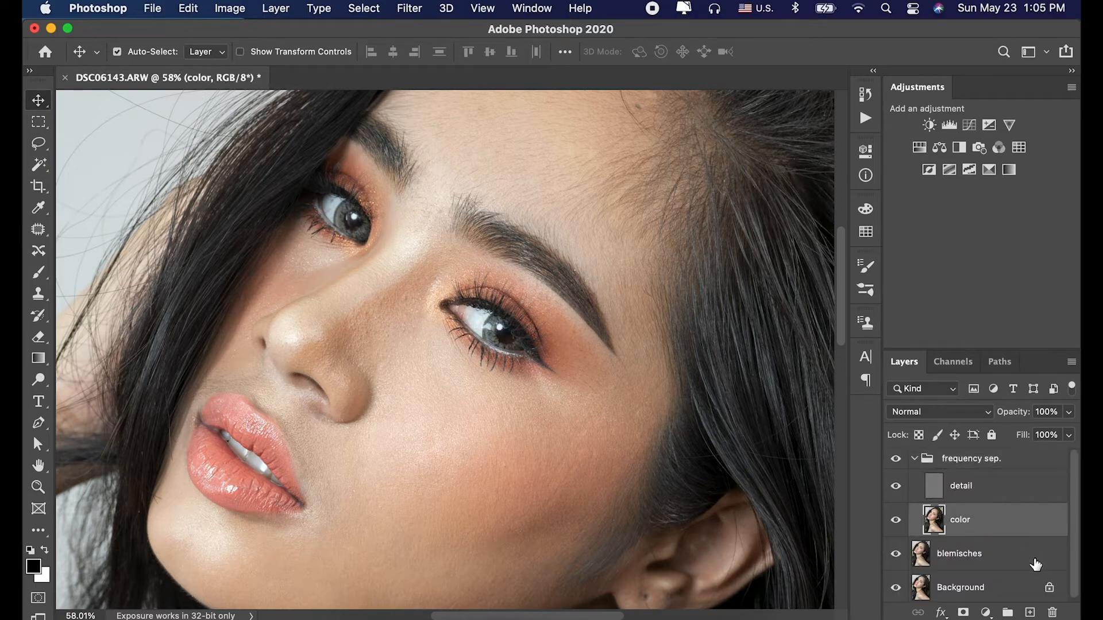
{"action": "left_click_drag", "start_coordinate": [980, 525], "coordinate": [1030, 614]}
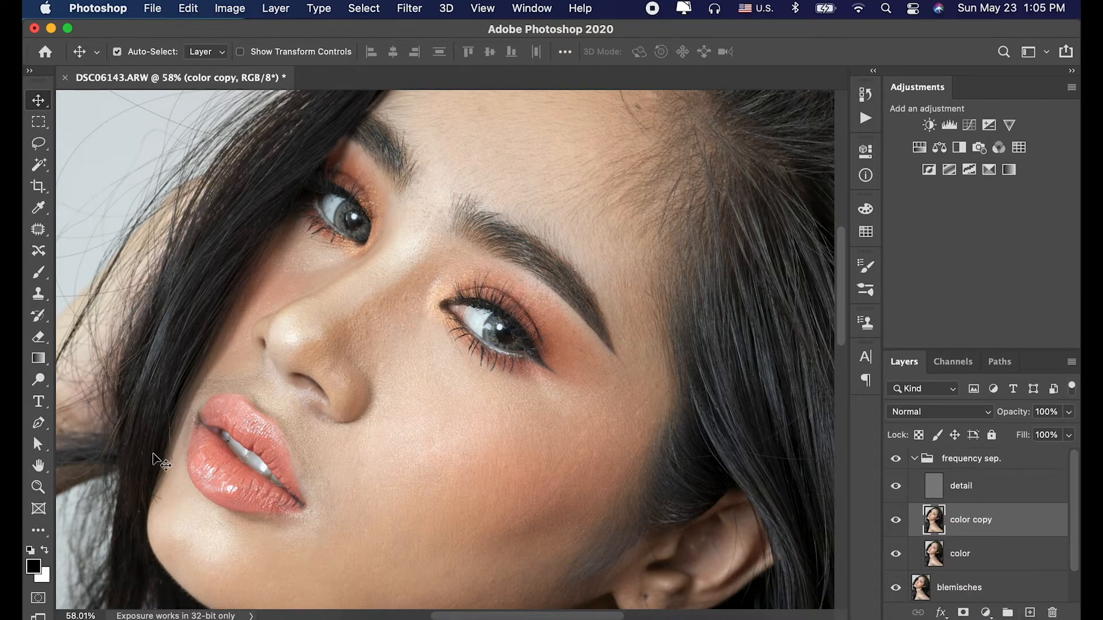
Step: Blend the skin tones along the nose bridge, side and tip with the Mixer Brush and compare with the unblended version
{"action": "left_click", "coordinate": [33, 532]}
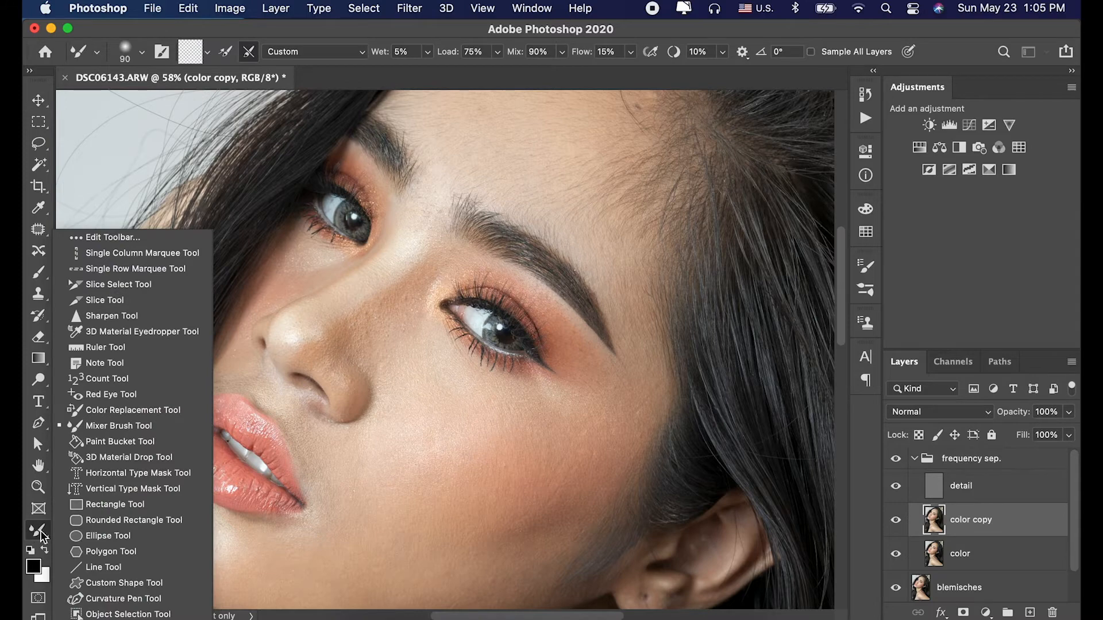
{"action": "left_click", "coordinate": [99, 429]}
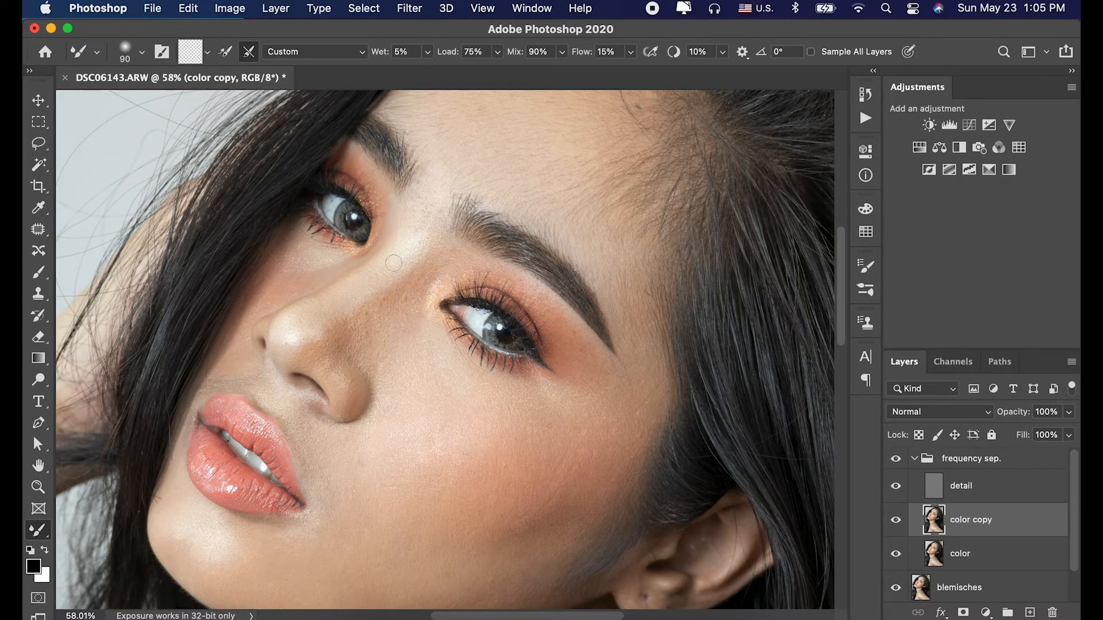
{"action": "left_click_drag", "start_coordinate": [394, 256], "coordinate": [323, 300]}
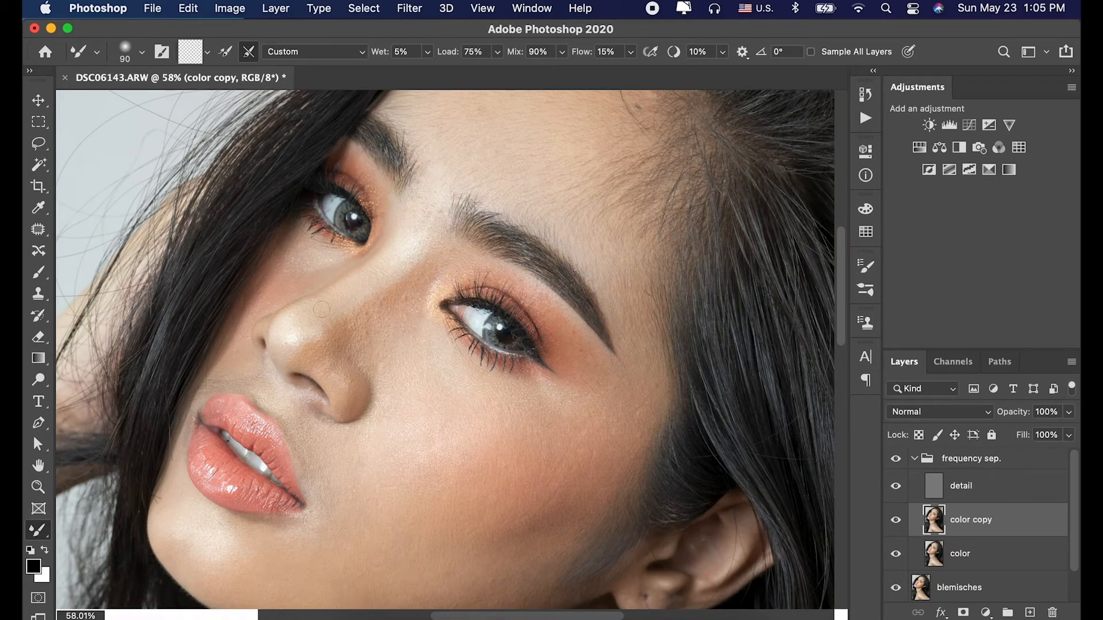
{"action": "left_click_drag", "start_coordinate": [398, 257], "coordinate": [319, 300]}
{"action": "left_click_drag", "start_coordinate": [402, 251], "coordinate": [371, 272]}
{"action": "mouse_move", "coordinate": [379, 291]}
{"action": "left_mouse_down"}
{"action": "mouse_move", "coordinate": [357, 316]}
{"action": "mouse_move", "coordinate": [340, 387]}
{"action": "left_mouse_up"}
{"action": "left_click_drag", "start_coordinate": [308, 343], "coordinate": [286, 341]}
{"action": "left_click_drag", "start_coordinate": [340, 370], "coordinate": [333, 382]}
{"action": "mouse_move", "coordinate": [296, 332]}
{"action": "left_mouse_down"}
{"action": "mouse_move", "coordinate": [308, 324]}
{"action": "mouse_move", "coordinate": [299, 317]}
{"action": "left_mouse_up"}
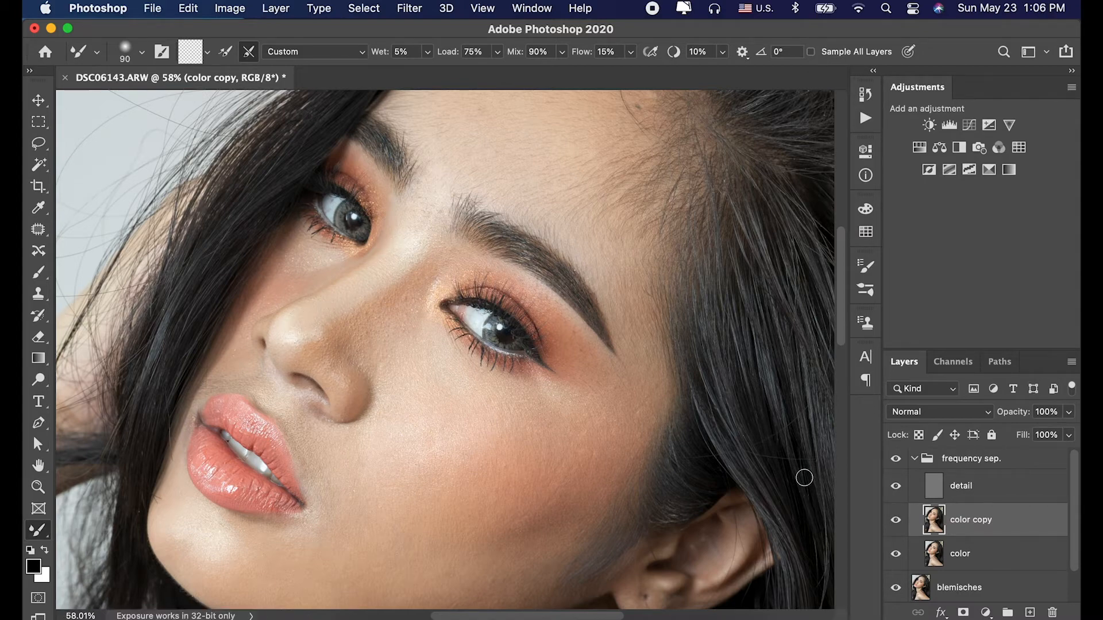
{"action": "left_click", "coordinate": [899, 525]}
{"action": "left_click", "coordinate": [900, 528]}
Step: Enlarge the Mixer Brush to 250 px and blend the skin tones across the forehead and down to the temple
{"action": "left_click_drag", "start_coordinate": [503, 278], "coordinate": [453, 377]}
{"action": "key", "text": "bracketright"}
{"action": "key", "text": "bracketright"}
{"action": "key", "text": "bracketright"}
{"action": "key", "text": "bracketright"}
{"action": "key", "text": "bracketright"}
{"action": "key", "text": "bracketright"}
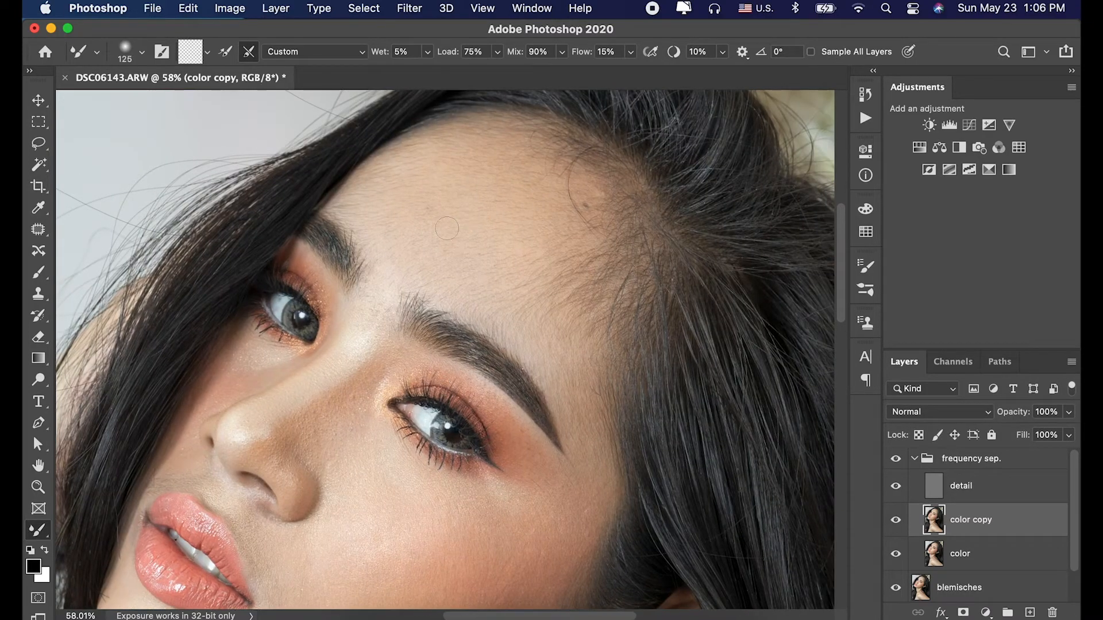
{"action": "mouse_move", "coordinate": [407, 255]}
{"action": "left_mouse_down"}
{"action": "mouse_move", "coordinate": [506, 168]}
{"action": "mouse_move", "coordinate": [411, 250]}
{"action": "mouse_move", "coordinate": [469, 174]}
{"action": "mouse_move", "coordinate": [407, 253]}
{"action": "left_mouse_up"}
{"action": "mouse_move", "coordinate": [442, 181]}
{"action": "left_mouse_down"}
{"action": "mouse_move", "coordinate": [401, 203]}
{"action": "mouse_move", "coordinate": [415, 193]}
{"action": "mouse_move", "coordinate": [430, 242]}
{"action": "mouse_move", "coordinate": [498, 253]}
{"action": "mouse_move", "coordinate": [466, 259]}
{"action": "mouse_move", "coordinate": [498, 260]}
{"action": "mouse_move", "coordinate": [482, 264]}
{"action": "mouse_move", "coordinate": [517, 286]}
{"action": "mouse_move", "coordinate": [546, 281]}
{"action": "left_mouse_up"}
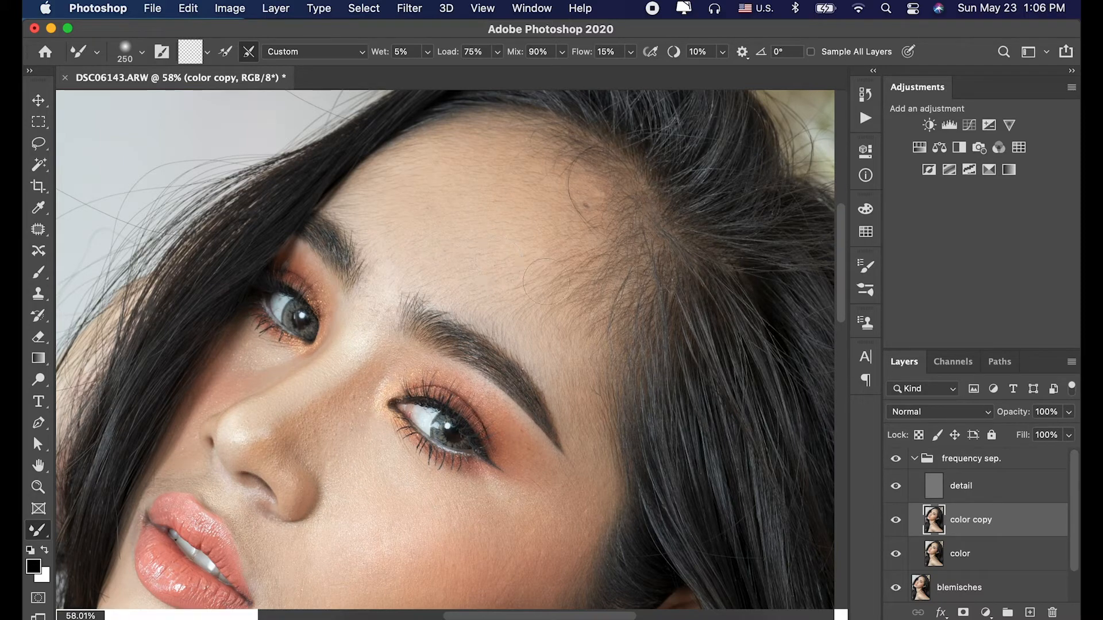
{"action": "mouse_move", "coordinate": [515, 188]}
{"action": "left_mouse_down"}
{"action": "mouse_move", "coordinate": [434, 194]}
{"action": "mouse_move", "coordinate": [411, 178]}
{"action": "mouse_move", "coordinate": [450, 189]}
{"action": "left_mouse_up"}
{"action": "left_click_drag", "start_coordinate": [525, 154], "coordinate": [517, 164]}
{"action": "mouse_move", "coordinate": [399, 266]}
{"action": "left_mouse_down"}
{"action": "mouse_move", "coordinate": [422, 198]}
{"action": "mouse_move", "coordinate": [513, 251]}
{"action": "left_mouse_up"}
{"action": "left_click_drag", "start_coordinate": [538, 271], "coordinate": [550, 280]}
{"action": "left_click_drag", "start_coordinate": [555, 333], "coordinate": [560, 339]}
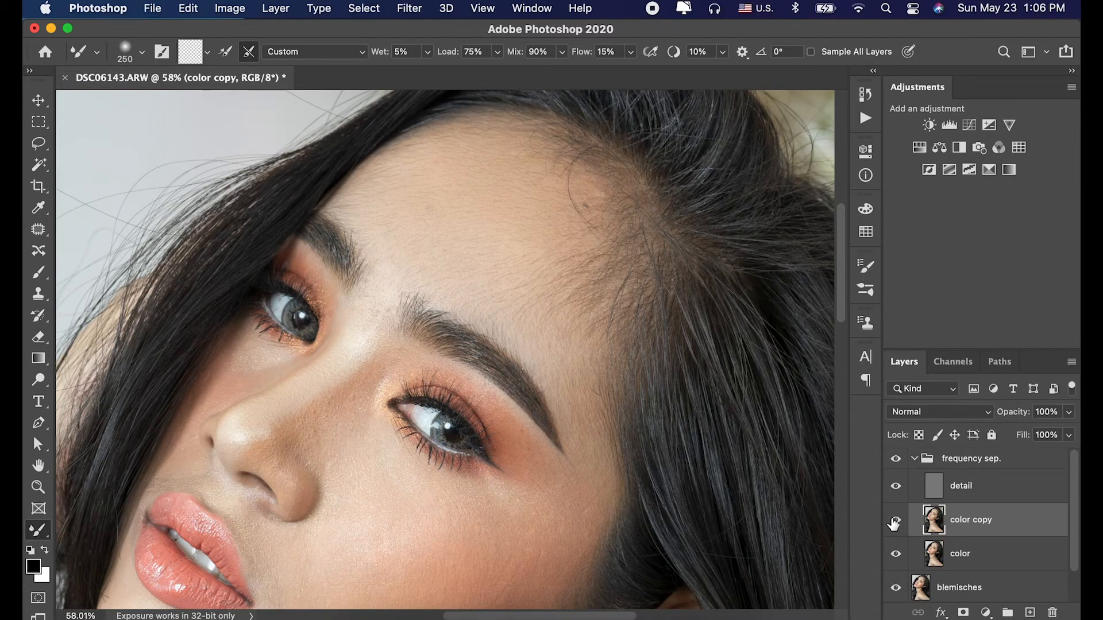
Step: Blend the skin tones on the cheek beside the nose, on the chin and along the jaw
{"action": "left_click_drag", "start_coordinate": [610, 293], "coordinate": [652, 173]}
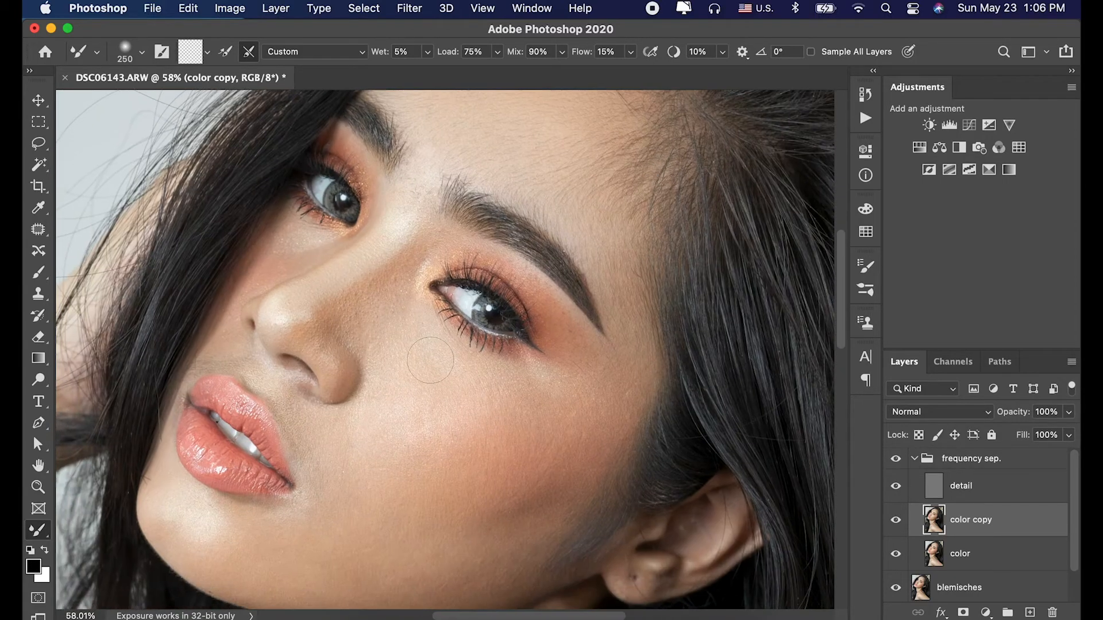
{"action": "left_click_drag", "start_coordinate": [458, 449], "coordinate": [515, 370]}
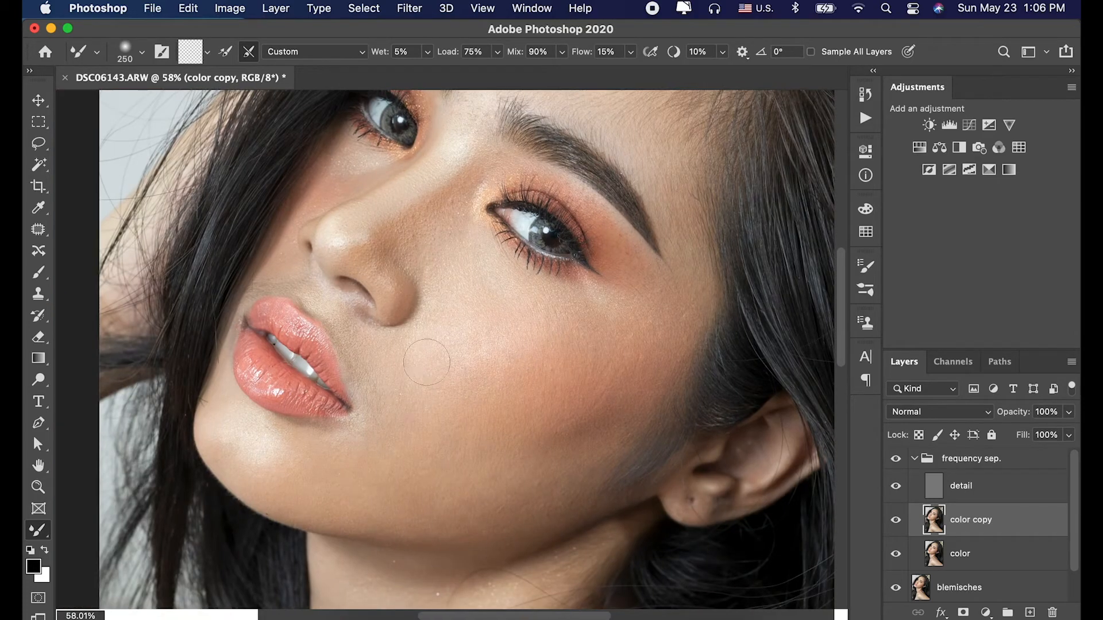
{"action": "mouse_move", "coordinate": [436, 382]}
{"action": "left_mouse_down"}
{"action": "mouse_move", "coordinate": [458, 357]}
{"action": "mouse_move", "coordinate": [464, 394]}
{"action": "mouse_move", "coordinate": [514, 352]}
{"action": "mouse_move", "coordinate": [502, 392]}
{"action": "mouse_move", "coordinate": [532, 386]}
{"action": "left_mouse_up"}
{"action": "left_click_drag", "start_coordinate": [410, 353], "coordinate": [393, 373]}
{"action": "mouse_move", "coordinate": [259, 453]}
{"action": "left_mouse_down"}
{"action": "mouse_move", "coordinate": [294, 480]}
{"action": "mouse_move", "coordinate": [256, 488]}
{"action": "left_mouse_up"}
{"action": "left_click_drag", "start_coordinate": [428, 503], "coordinate": [446, 507]}
{"action": "left_click_drag", "start_coordinate": [507, 501], "coordinate": [517, 497]}
Step: Blend the skin tones across the lower cheek, toward the ear and over the blush area
{"action": "mouse_move", "coordinate": [414, 485]}
{"action": "left_mouse_down"}
{"action": "mouse_move", "coordinate": [391, 463]}
{"action": "mouse_move", "coordinate": [432, 459]}
{"action": "left_mouse_up"}
{"action": "left_click_drag", "start_coordinate": [589, 424], "coordinate": [565, 437]}
{"action": "mouse_move", "coordinate": [488, 453]}
{"action": "left_mouse_down"}
{"action": "mouse_move", "coordinate": [412, 413]}
{"action": "mouse_move", "coordinate": [400, 428]}
{"action": "left_mouse_up"}
{"action": "mouse_move", "coordinate": [396, 465]}
{"action": "left_mouse_down"}
{"action": "mouse_move", "coordinate": [419, 448]}
{"action": "mouse_move", "coordinate": [578, 418]}
{"action": "mouse_move", "coordinate": [614, 397]}
{"action": "left_mouse_up"}
{"action": "left_click_drag", "start_coordinate": [600, 419], "coordinate": [607, 412]}
{"action": "left_click_drag", "start_coordinate": [644, 379], "coordinate": [637, 370]}
{"action": "mouse_move", "coordinate": [623, 376]}
{"action": "left_mouse_down"}
{"action": "mouse_move", "coordinate": [488, 313]}
{"action": "mouse_move", "coordinate": [466, 316]}
{"action": "mouse_move", "coordinate": [472, 379]}
{"action": "left_mouse_up"}
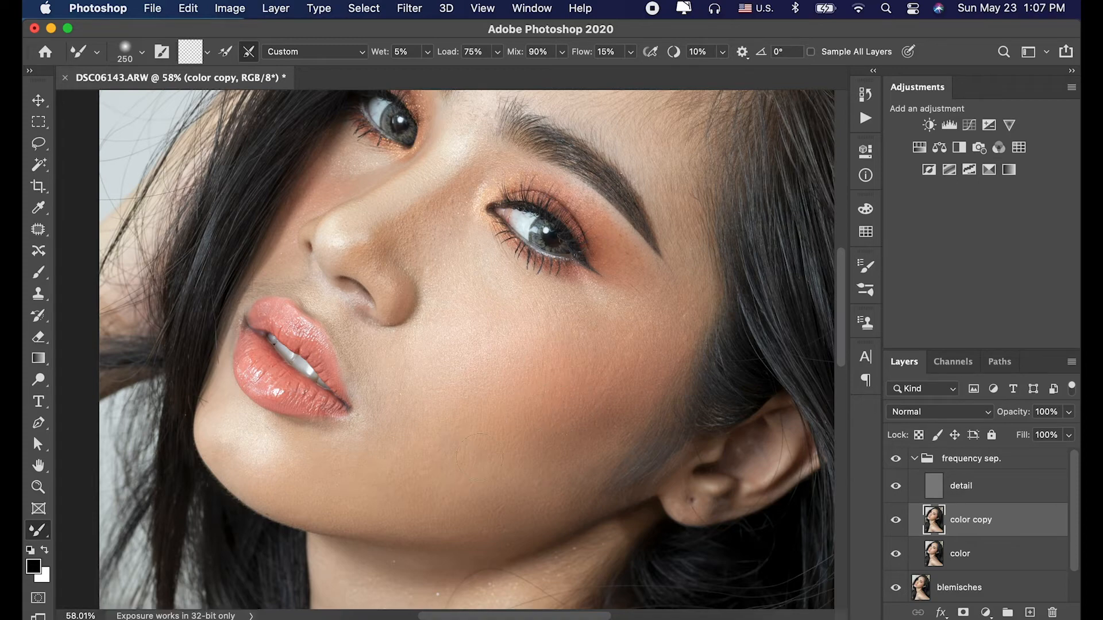
Step: Compare the face with and without the blended color copy layer
{"action": "left_click_drag", "start_coordinate": [522, 445], "coordinate": [603, 305]}
{"action": "left_click_drag", "start_coordinate": [559, 360], "coordinate": [488, 526]}
{"action": "left_click", "coordinate": [896, 524]}
{"action": "left_click", "coordinate": [896, 524]}
{"action": "left_click", "coordinate": [896, 524]}
{"action": "left_click", "coordinate": [898, 524]}
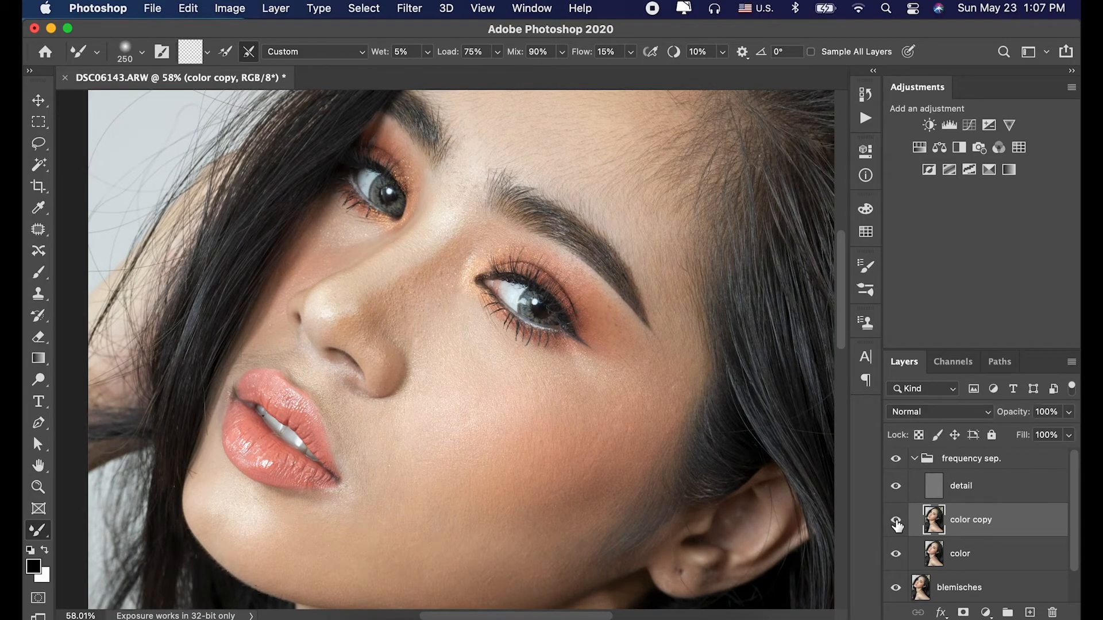
Step: Reduce the Mixer Brush to 90 px and refine the tones on the nose
{"action": "scroll", "coordinate": [628, 431], "scroll_direction": "down", "scroll_amount": 3}
{"action": "scroll", "coordinate": [635, 460], "scroll_direction": "up", "scroll_amount": 3}
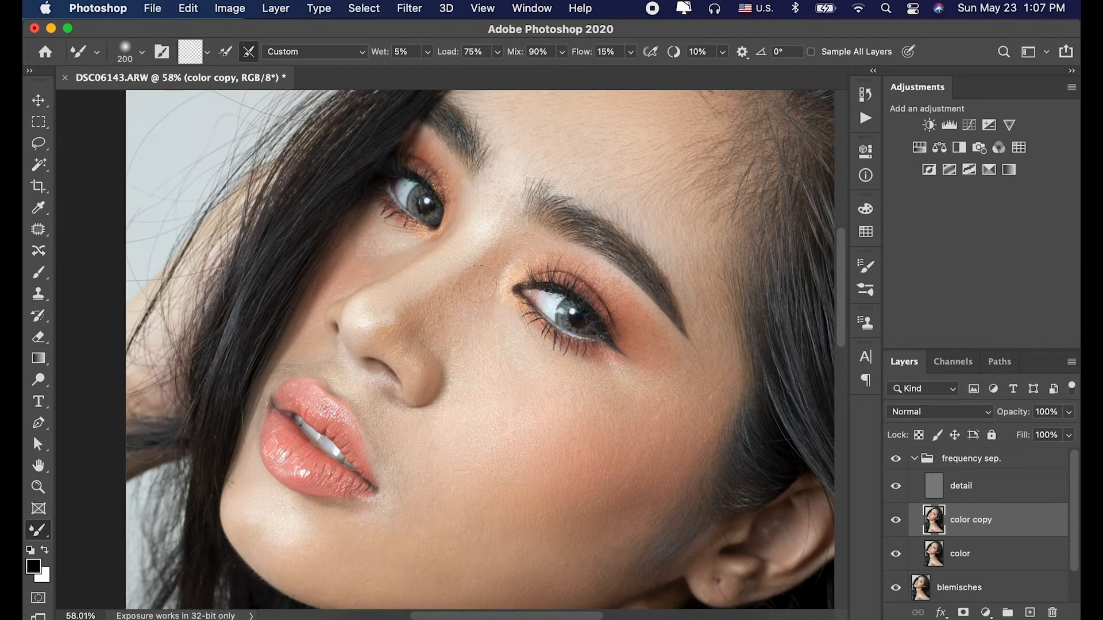
{"action": "key", "text": "bracketleft"}
{"action": "key", "text": "bracketleft"}
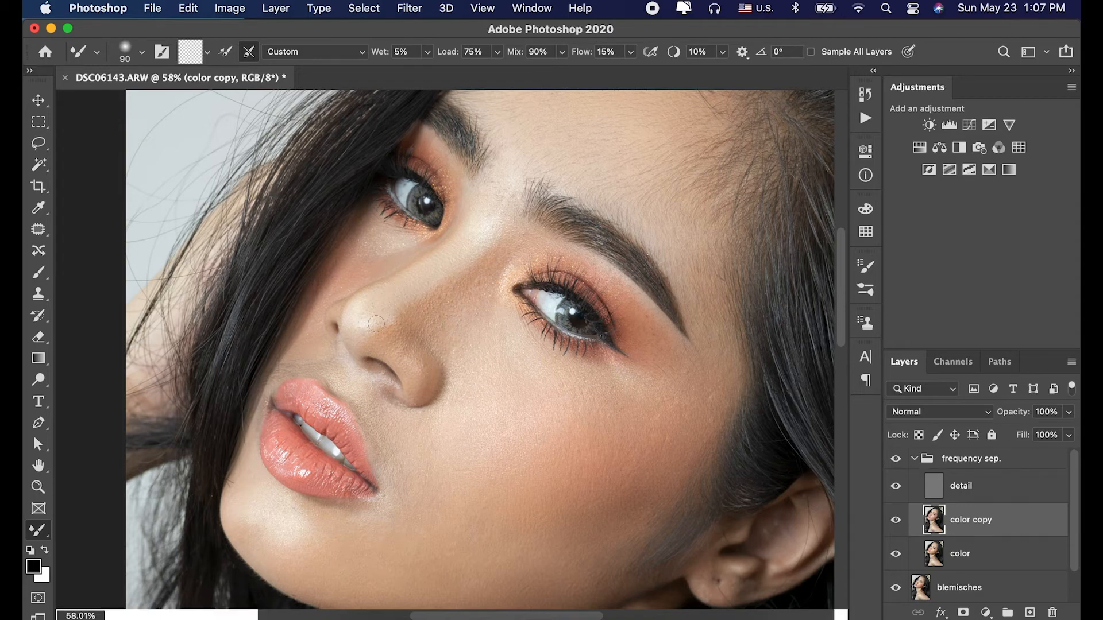
Step: Enlarge the Mixer Brush to 200 px and blend the skin tones on the neck
{"action": "scroll", "coordinate": [505, 228], "scroll_direction": "down", "scroll_amount": 8}
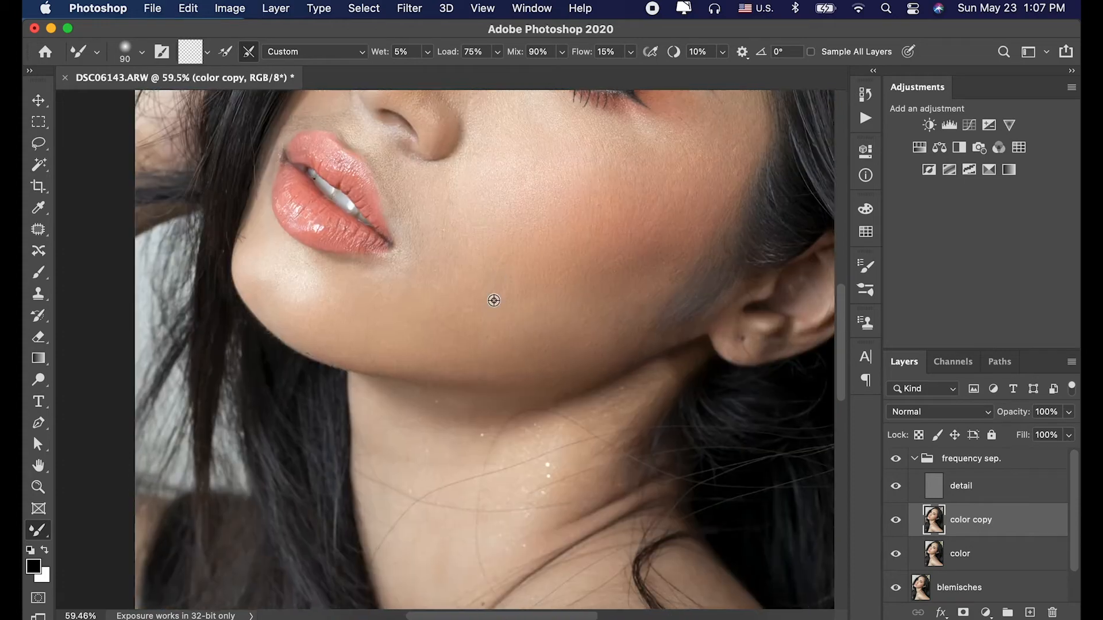
{"action": "scroll", "coordinate": [494, 316], "scroll_direction": "up", "scroll_amount": 1}
{"action": "scroll", "coordinate": [506, 293], "scroll_direction": "down", "scroll_amount": 4}
{"action": "scroll", "coordinate": [465, 287], "scroll_direction": "up", "scroll_amount": 5}
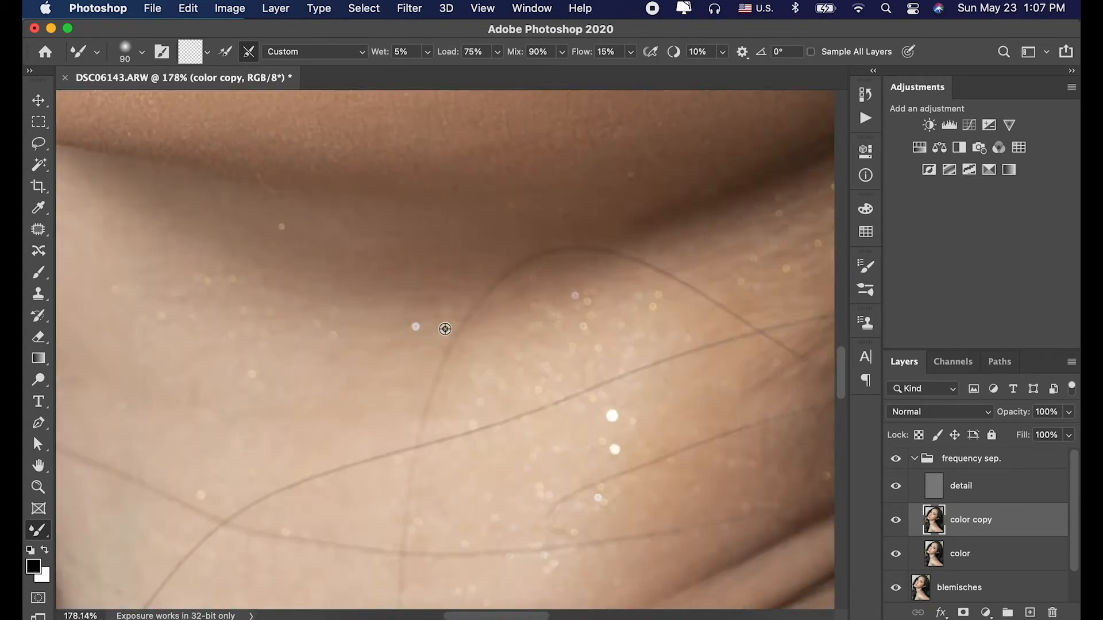
{"action": "scroll", "coordinate": [442, 327], "scroll_direction": "down", "scroll_amount": 6}
{"action": "scroll", "coordinate": [480, 351], "scroll_direction": "up", "scroll_amount": 1}
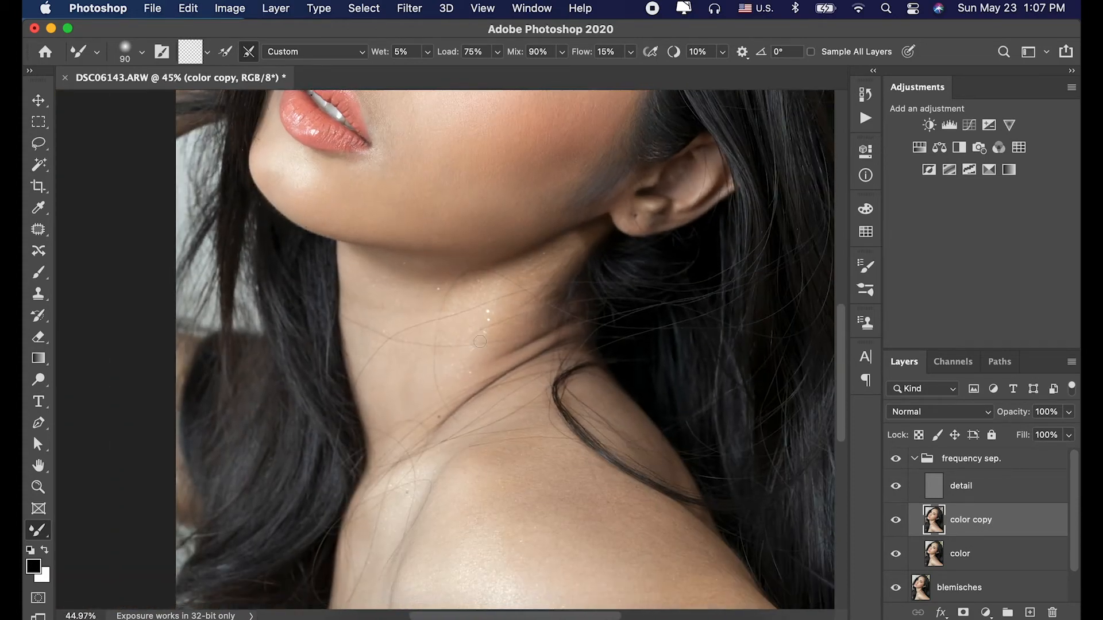
{"action": "key", "text": "bracketright"}
{"action": "key", "text": "bracketright"}
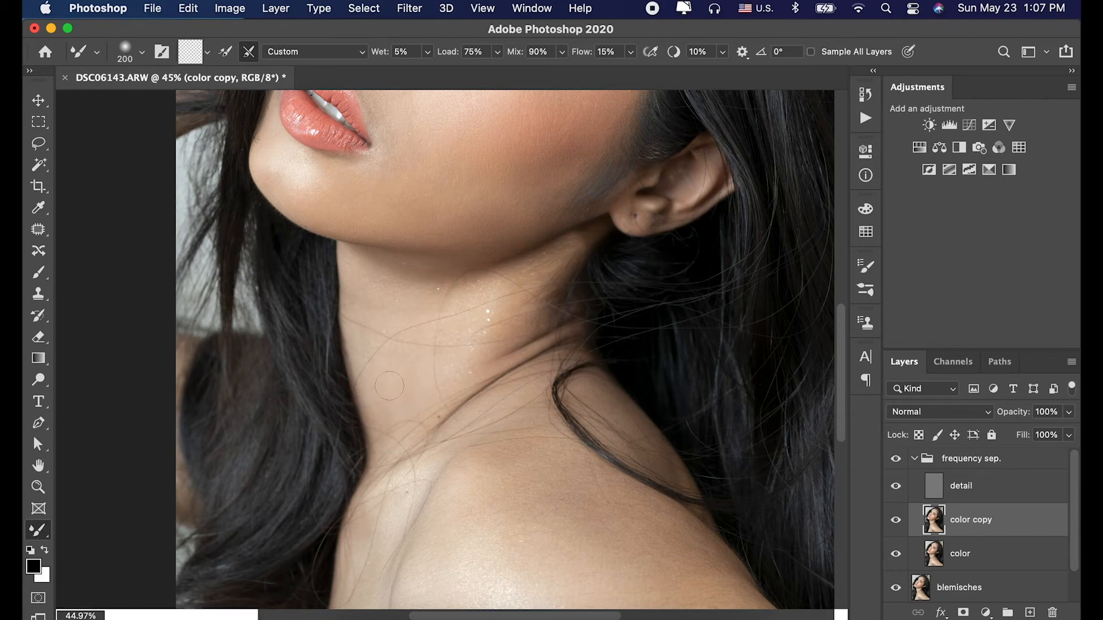
{"action": "left_click_drag", "start_coordinate": [500, 326], "coordinate": [496, 336]}
Step: Blend the skin tones over the top of the shoulder and around its highlight
{"action": "scroll", "coordinate": [470, 389], "scroll_direction": "down", "scroll_amount": 4}
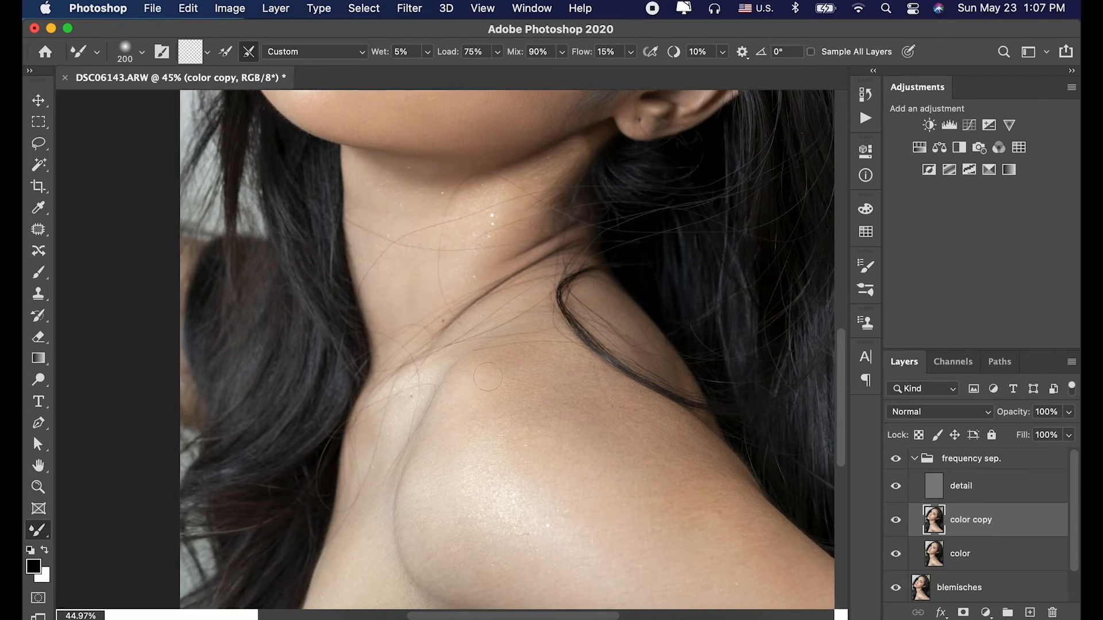
{"action": "left_click_drag", "start_coordinate": [504, 350], "coordinate": [557, 390]}
{"action": "mouse_move", "coordinate": [560, 437]}
{"action": "left_mouse_down"}
{"action": "mouse_move", "coordinate": [450, 450]}
{"action": "mouse_move", "coordinate": [531, 471]}
{"action": "mouse_move", "coordinate": [495, 470]}
{"action": "mouse_move", "coordinate": [639, 493]}
{"action": "mouse_move", "coordinate": [476, 431]}
{"action": "mouse_move", "coordinate": [470, 465]}
{"action": "left_mouse_up"}
{"action": "mouse_move", "coordinate": [561, 448]}
{"action": "left_mouse_down"}
{"action": "mouse_move", "coordinate": [543, 485]}
{"action": "mouse_move", "coordinate": [533, 430]}
{"action": "left_mouse_up"}
Step: Blend the uneven tones from the outer shoulder down along the upper arm
{"action": "scroll", "coordinate": [502, 404], "scroll_direction": "down", "scroll_amount": 3}
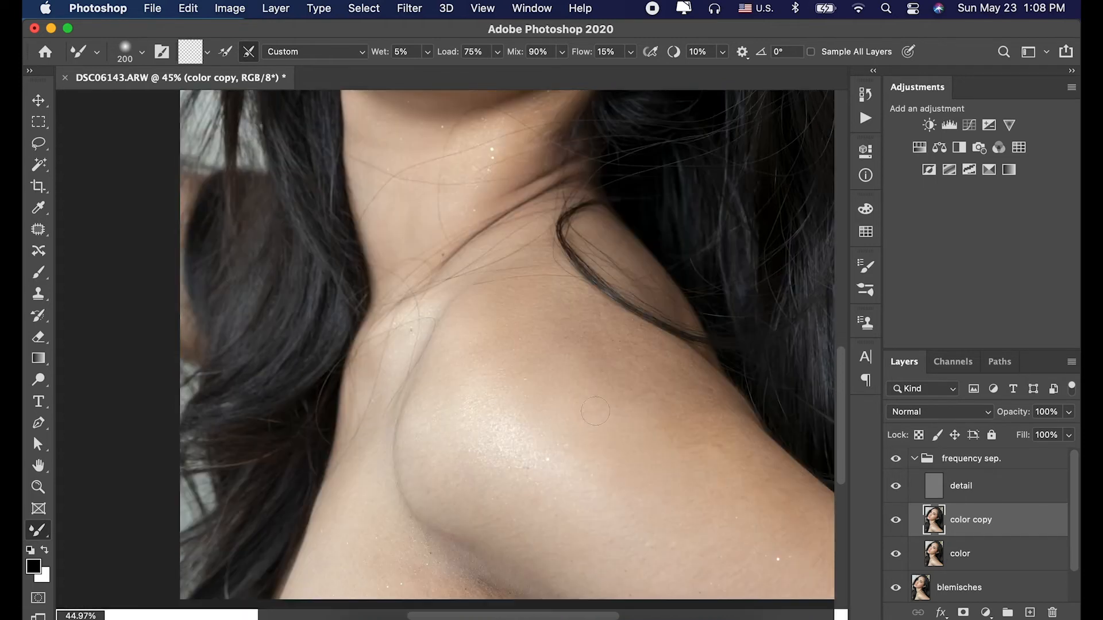
{"action": "mouse_move", "coordinate": [631, 501]}
{"action": "left_mouse_down"}
{"action": "mouse_move", "coordinate": [495, 396]}
{"action": "mouse_move", "coordinate": [599, 340]}
{"action": "mouse_move", "coordinate": [626, 350]}
{"action": "mouse_move", "coordinate": [601, 365]}
{"action": "left_mouse_up"}
{"action": "left_click_drag", "start_coordinate": [663, 377], "coordinate": [693, 415]}
{"action": "left_click_drag", "start_coordinate": [739, 442], "coordinate": [680, 320]}
{"action": "left_click_drag", "start_coordinate": [637, 286], "coordinate": [689, 329]}
{"action": "left_click_drag", "start_coordinate": [683, 395], "coordinate": [508, 372]}
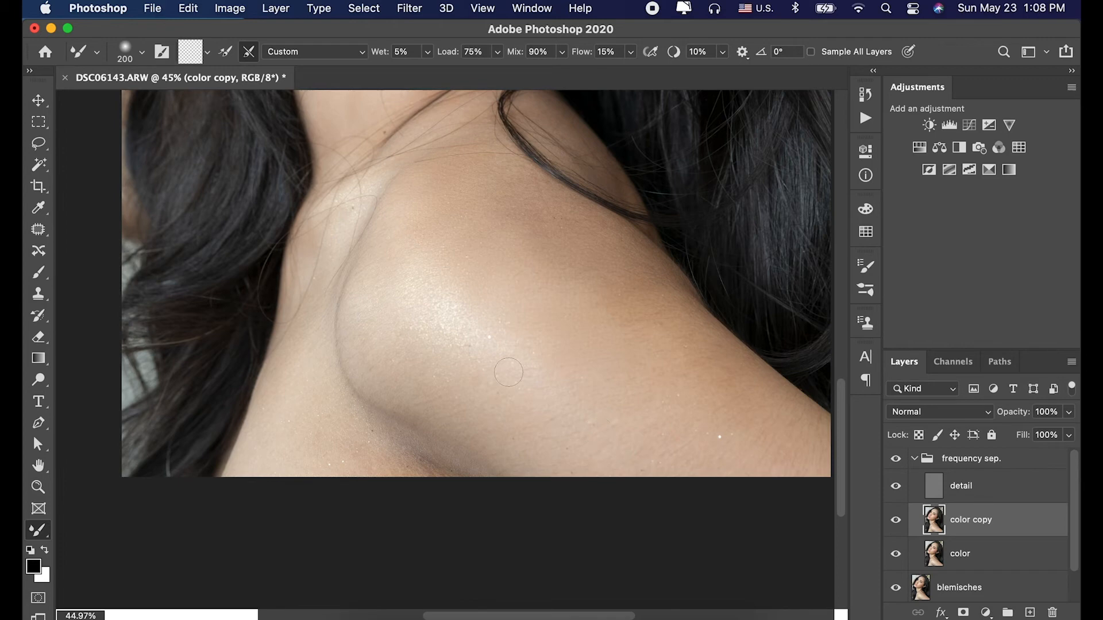
Step: Blend the remaining tones on the lower shoulder and upper arm, comparing with the color copy layer hidden
{"action": "left_click_drag", "start_coordinate": [462, 447], "coordinate": [529, 497]}
{"action": "mouse_move", "coordinate": [390, 445]}
{"action": "left_mouse_down"}
{"action": "mouse_move", "coordinate": [320, 418]}
{"action": "mouse_move", "coordinate": [351, 440]}
{"action": "left_mouse_up"}
{"action": "left_click", "coordinate": [896, 522]}
{"action": "left_click", "coordinate": [896, 522]}
{"action": "left_click_drag", "start_coordinate": [690, 378], "coordinate": [729, 440]}
{"action": "left_click", "coordinate": [463, 313]}
{"action": "mouse_move", "coordinate": [462, 317]}
{"action": "left_mouse_down"}
{"action": "mouse_move", "coordinate": [488, 368]}
{"action": "mouse_move", "coordinate": [544, 384]}
{"action": "mouse_move", "coordinate": [591, 419]}
{"action": "mouse_move", "coordinate": [573, 453]}
{"action": "left_mouse_up"}
{"action": "scroll", "coordinate": [609, 402], "scroll_direction": "left", "scroll_amount": 2}
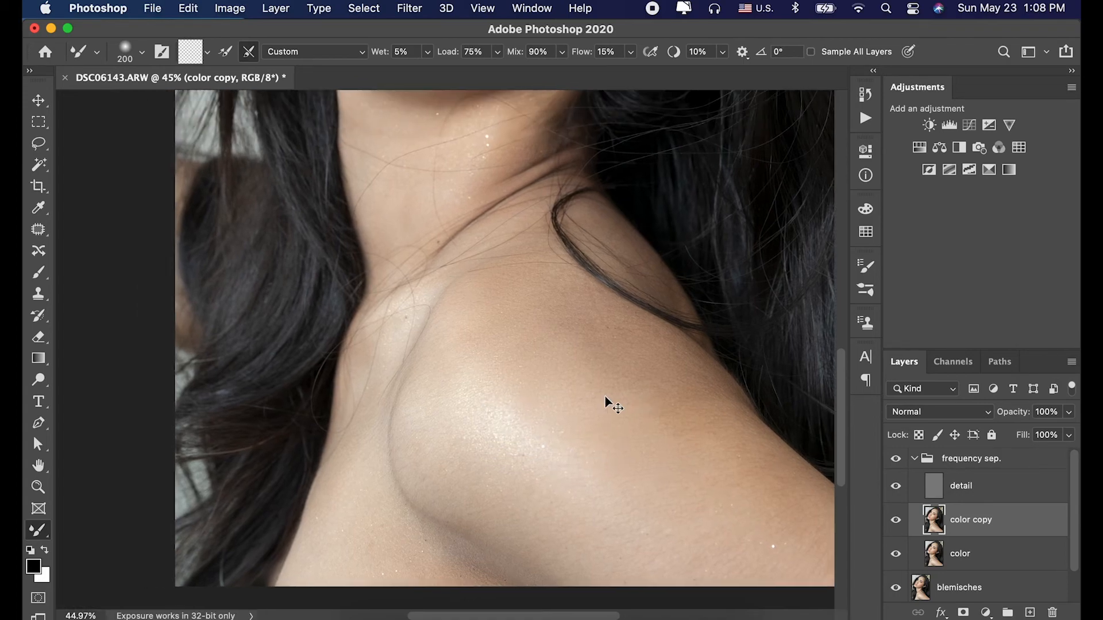
Step: Enlarge the Mixer Brush to 500 px and blend the skin tones over the top of the shoulder
{"action": "scroll", "coordinate": [608, 402], "scroll_direction": "right", "scroll_amount": 3}
{"action": "scroll", "coordinate": [605, 396], "scroll_direction": "up", "scroll_amount": 2}
{"action": "scroll", "coordinate": [606, 396], "scroll_direction": "down", "scroll_amount": 10}
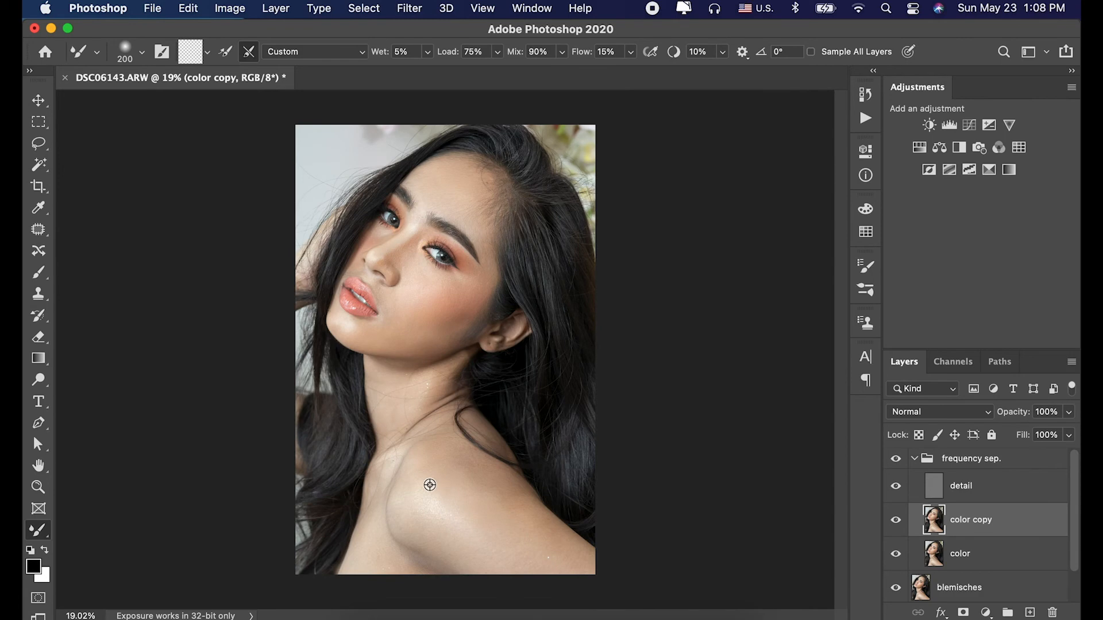
{"action": "scroll", "coordinate": [449, 504], "scroll_direction": "down", "scroll_amount": 4}
{"action": "scroll", "coordinate": [450, 503], "scroll_direction": "up", "scroll_amount": 2}
{"action": "scroll", "coordinate": [449, 504], "scroll_direction": "up", "scroll_amount": 5}
{"action": "left_click_drag", "start_coordinate": [516, 448], "coordinate": [438, 344]}
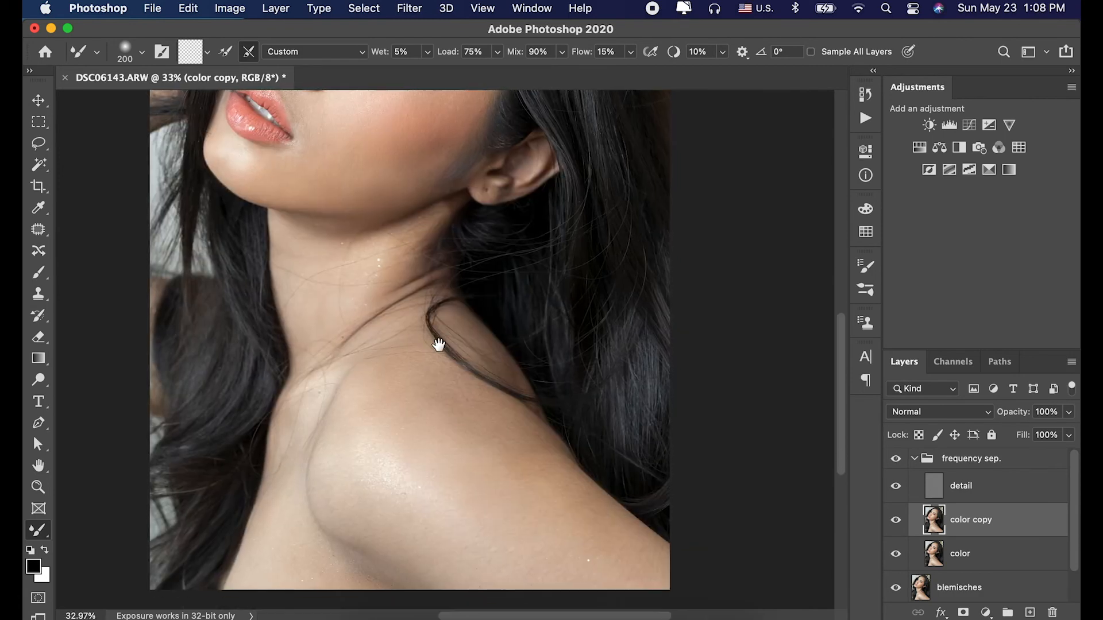
{"action": "key", "text": "bracketright"}
{"action": "key", "text": "bracketright"}
{"action": "key", "text": "bracketright"}
{"action": "key", "text": "bracketright"}
{"action": "left_click_drag", "start_coordinate": [345, 307], "coordinate": [356, 325]}
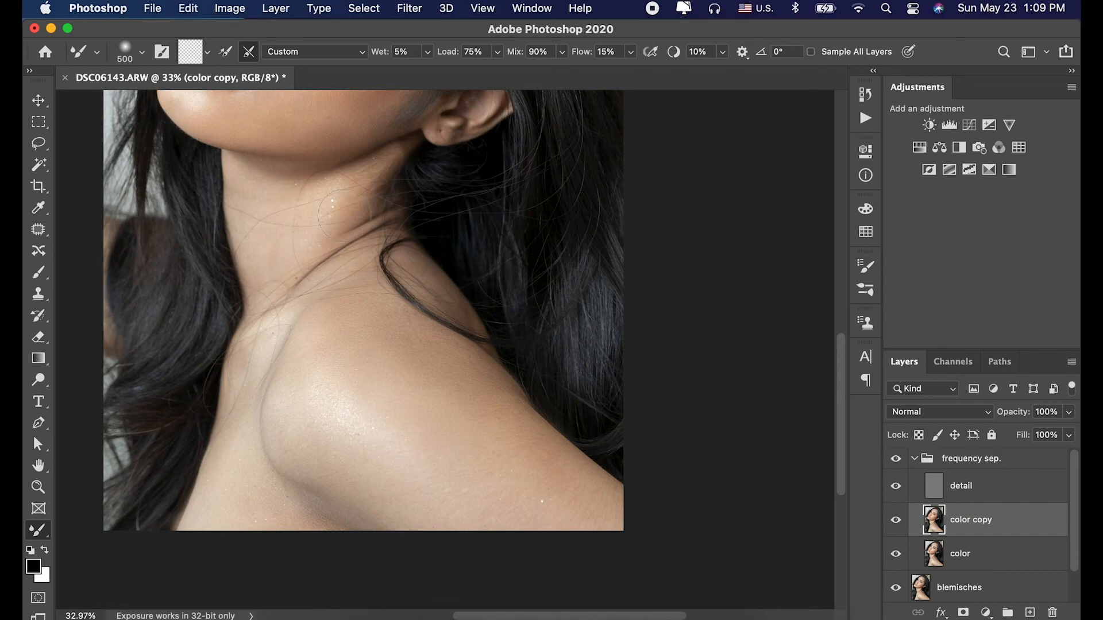
Step: Compare the face with the color copy layer hidden and shown
{"action": "scroll", "coordinate": [406, 387], "scroll_direction": "up", "scroll_amount": 15}
{"action": "scroll", "coordinate": [406, 386], "scroll_direction": "left", "scroll_amount": 10}
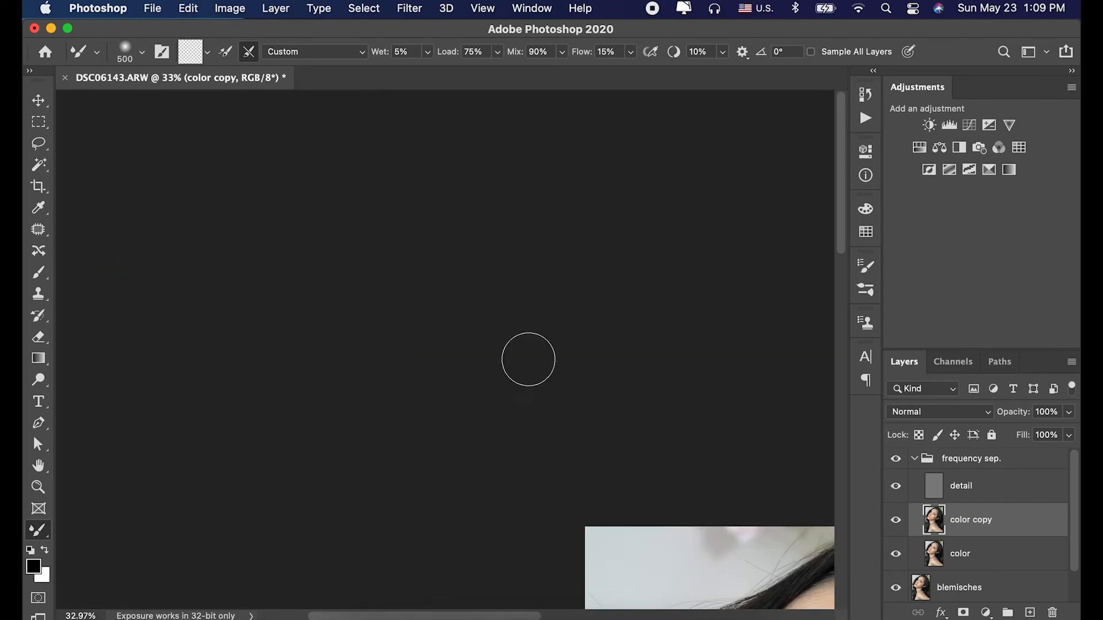
{"action": "scroll", "coordinate": [613, 488], "scroll_direction": "down", "scroll_amount": 15}
{"action": "scroll", "coordinate": [613, 487], "scroll_direction": "right", "scroll_amount": 10}
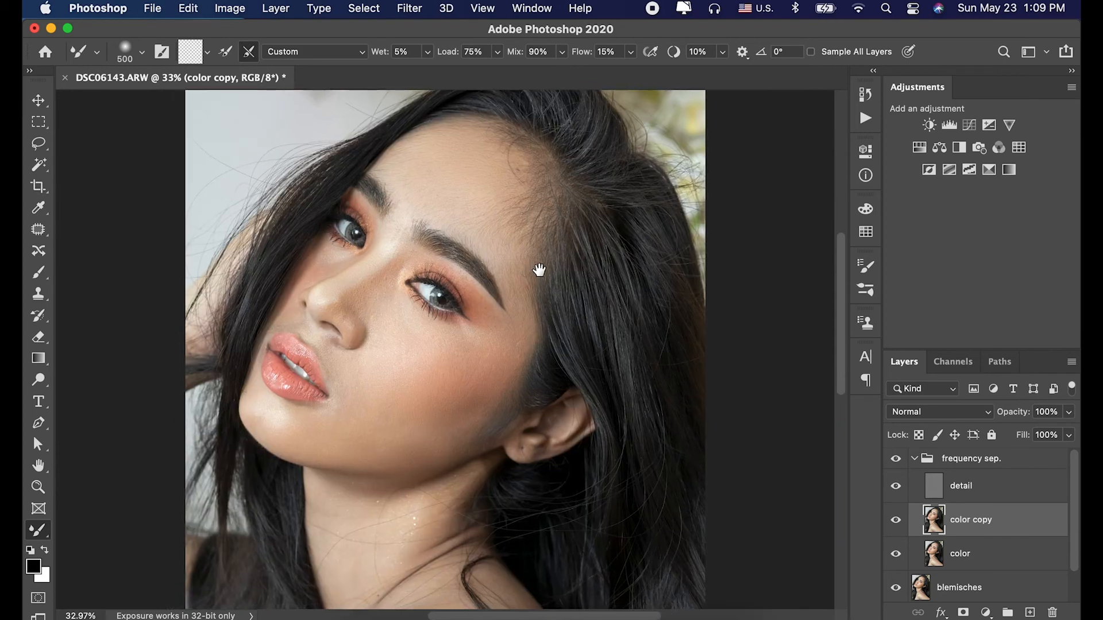
{"action": "left_click_drag", "start_coordinate": [538, 270], "coordinate": [550, 265]}
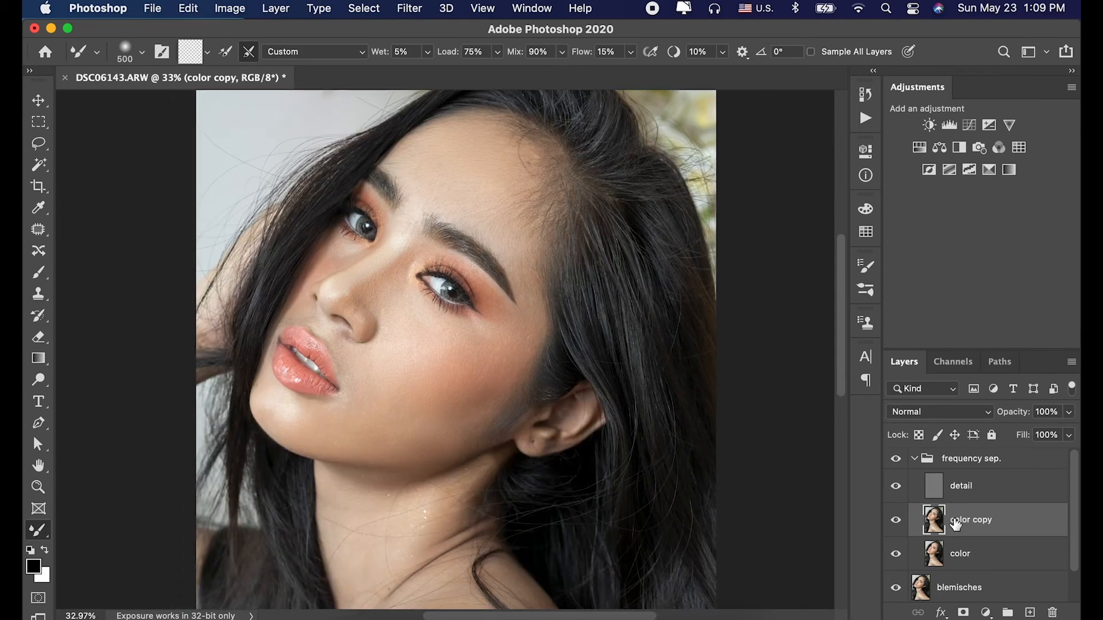
{"action": "left_click", "coordinate": [896, 522]}
{"action": "left_click", "coordinate": [895, 523]}
{"action": "left_click", "coordinate": [895, 523]}
{"action": "left_click", "coordinate": [896, 523]}
Step: Reduce the Mixer Brush to 300 px and blend the skin tones on the cheek and jaw, comparing with the color copy layer hidden
{"action": "key", "text": "bracketleft"}
{"action": "key", "text": "bracketleft"}
{"action": "mouse_move", "coordinate": [381, 449]}
{"action": "left_mouse_down"}
{"action": "mouse_move", "coordinate": [432, 441]}
{"action": "mouse_move", "coordinate": [374, 413]}
{"action": "left_mouse_up"}
{"action": "left_click_drag", "start_coordinate": [440, 434], "coordinate": [422, 409]}
{"action": "left_click_drag", "start_coordinate": [403, 368], "coordinate": [377, 402]}
{"action": "scroll", "coordinate": [382, 340], "scroll_direction": "up", "scroll_amount": 2}
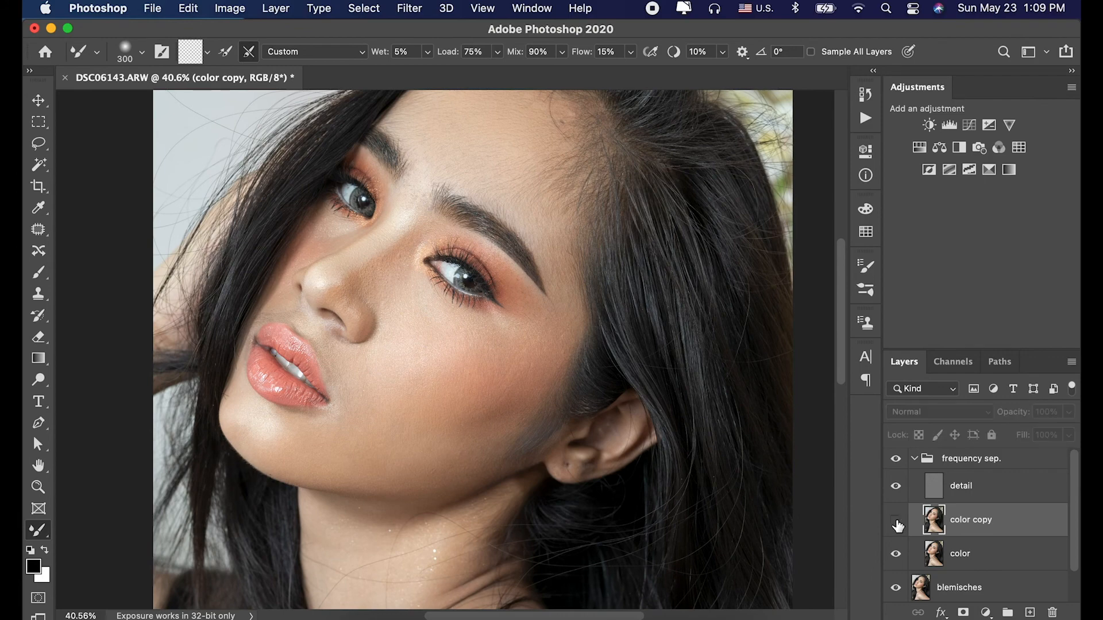
{"action": "scroll", "coordinate": [421, 401], "scroll_direction": "up", "scroll_amount": 1}
{"action": "scroll", "coordinate": [485, 402], "scroll_direction": "right", "scroll_amount": 4}
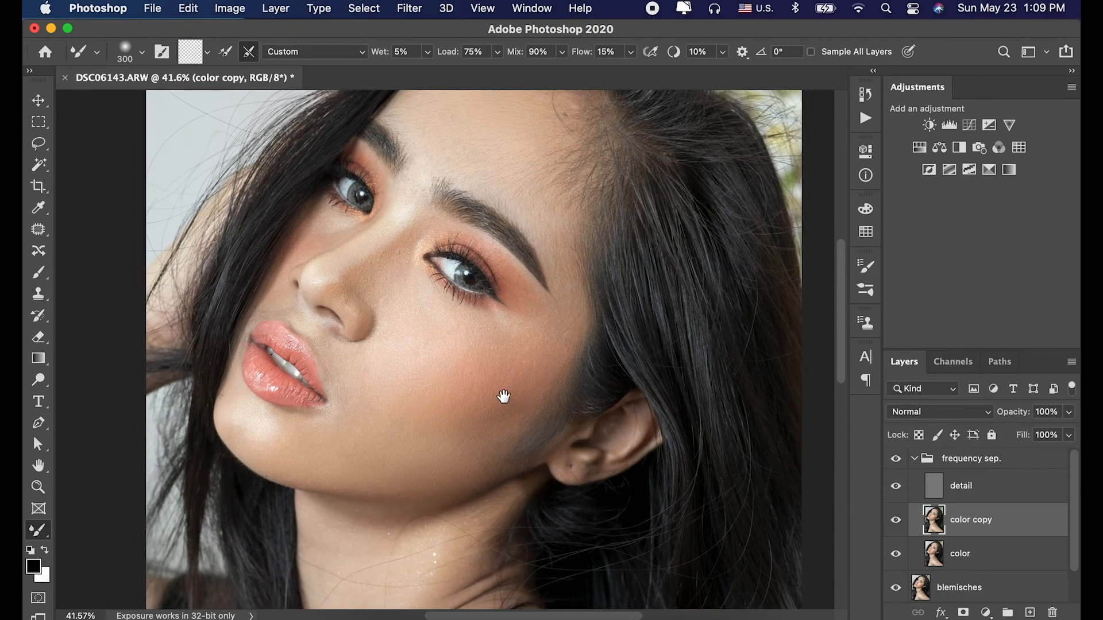
{"action": "scroll", "coordinate": [513, 413], "scroll_direction": "left", "scroll_amount": 1}
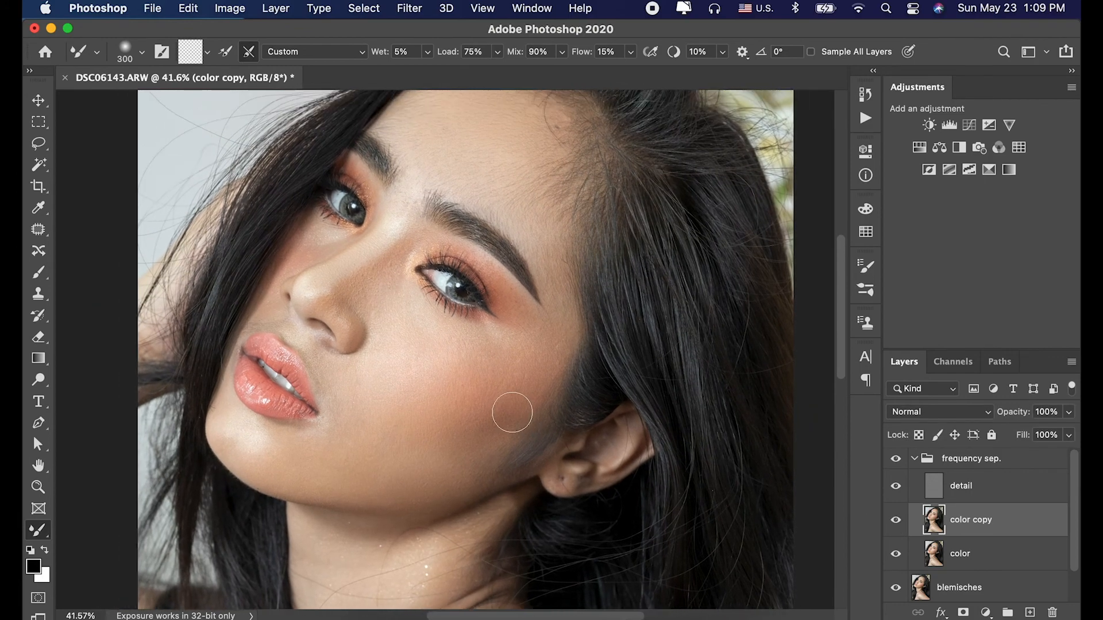
{"action": "scroll", "coordinate": [512, 411], "scroll_direction": "up", "scroll_amount": 2}
{"action": "left_click_drag", "start_coordinate": [564, 400], "coordinate": [564, 418]}
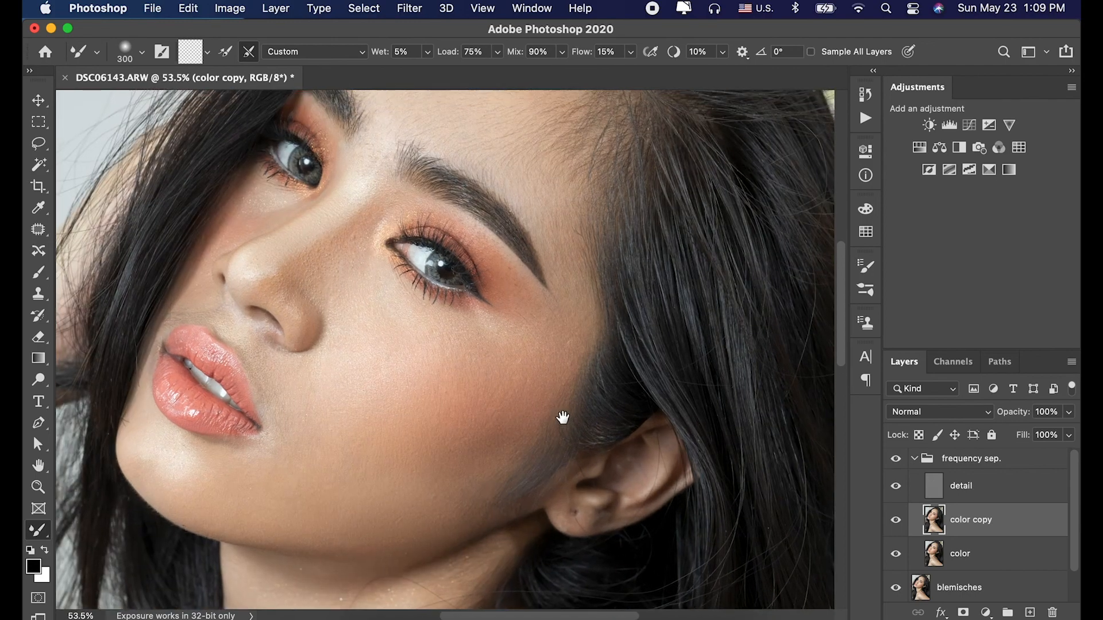
Step: Collapse the frequency sep. group and put it together with the blemisches layer into a new group
{"action": "left_click", "coordinate": [915, 459]}
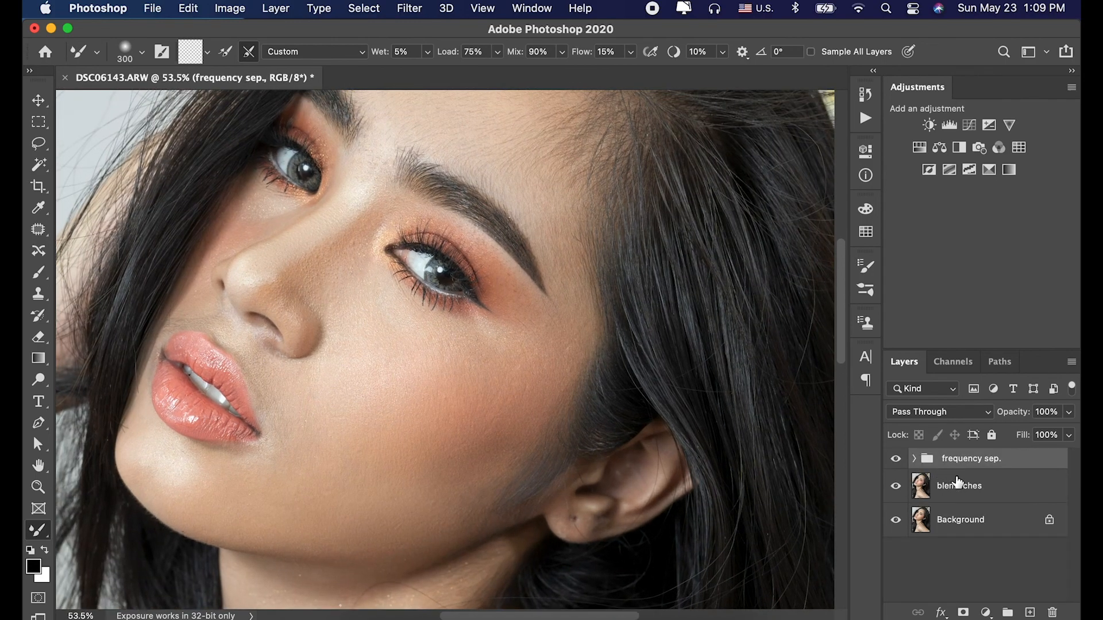
{"action": "left_click", "coordinate": [959, 487], "text": "shift"}
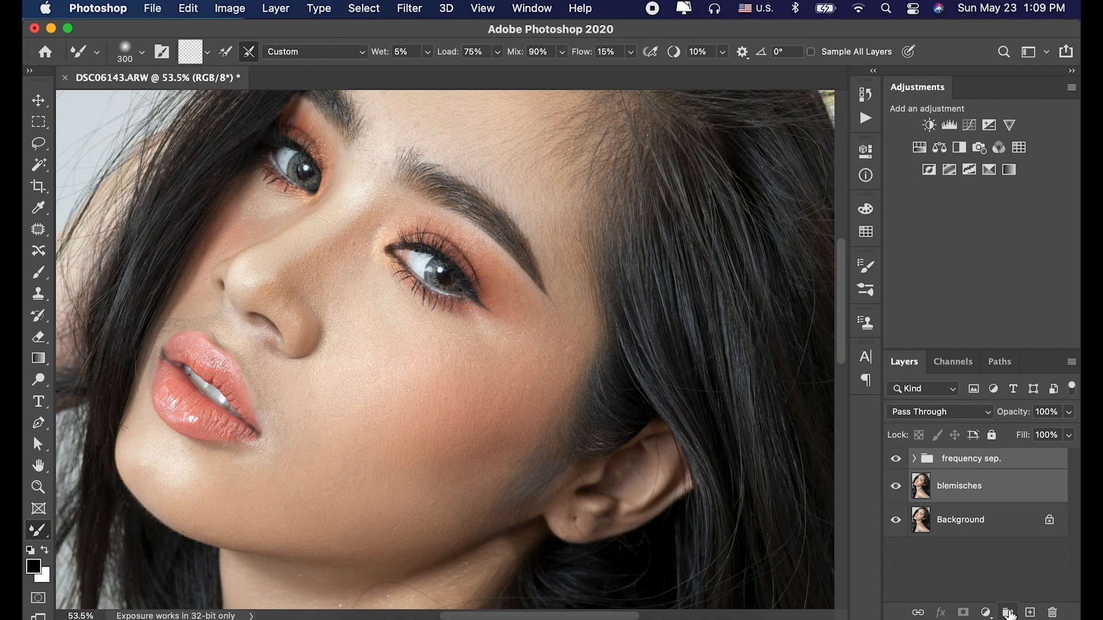
{"action": "left_click", "coordinate": [1008, 613]}
Step: Compare the retouch with the original Background by hiding and showing the new group, both on the face and on the whole portrait
{"action": "left_click", "coordinate": [896, 460]}
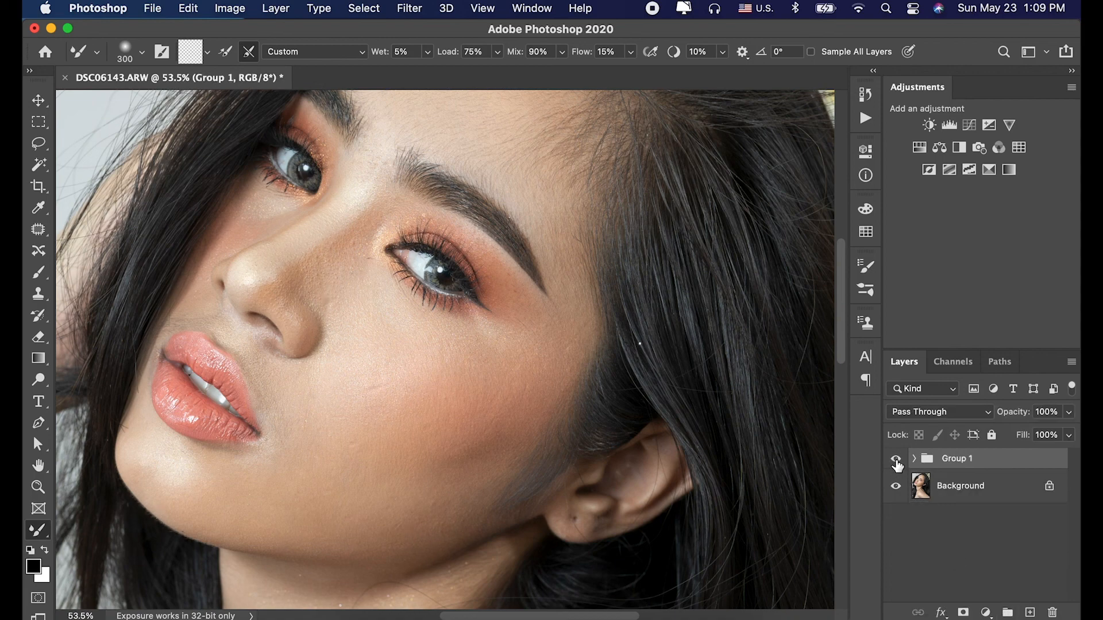
{"action": "left_click", "coordinate": [896, 460]}
{"action": "left_click", "coordinate": [897, 460]}
{"action": "scroll", "coordinate": [651, 427], "scroll_direction": "down", "scroll_amount": 10}
{"action": "scroll", "coordinate": [653, 425], "scroll_direction": "up", "scroll_amount": 4}
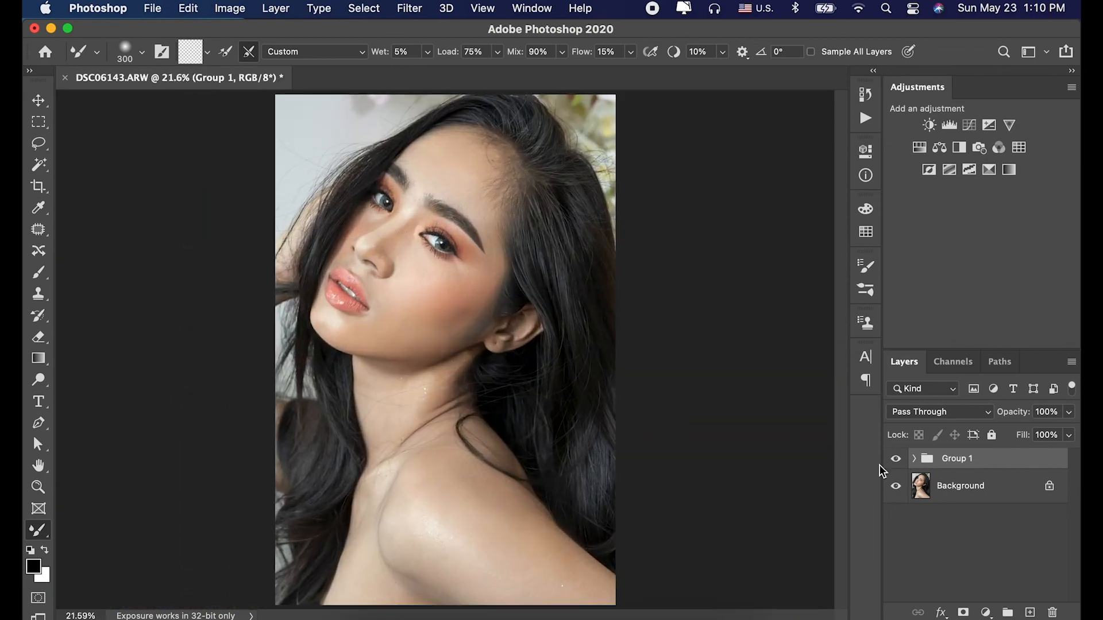
{"action": "left_click", "coordinate": [896, 459]}
{"action": "left_click", "coordinate": [896, 460]}
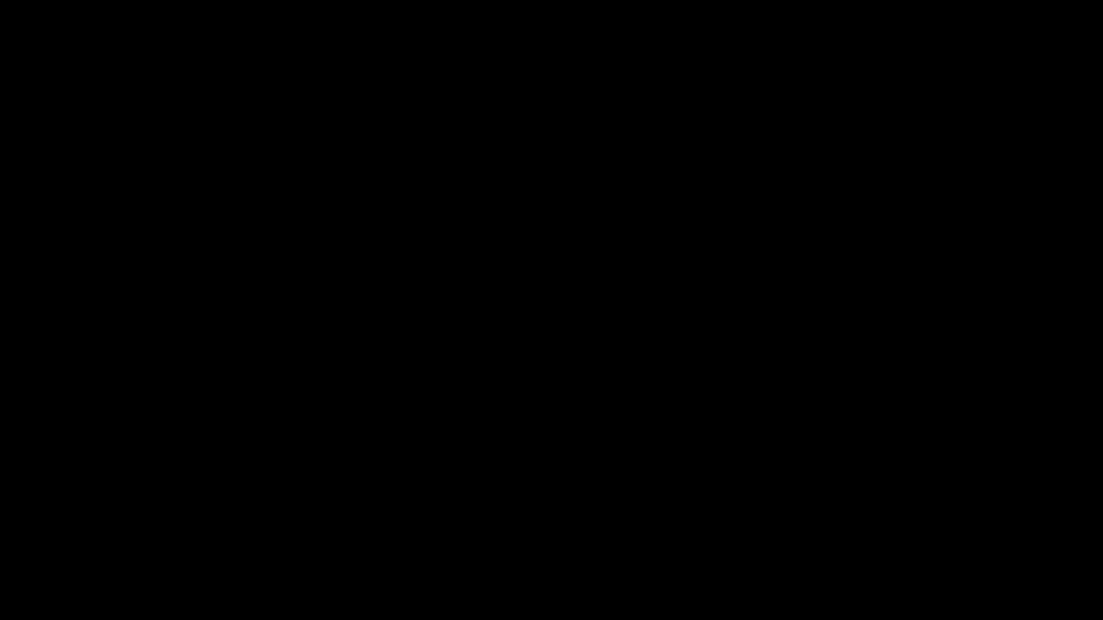